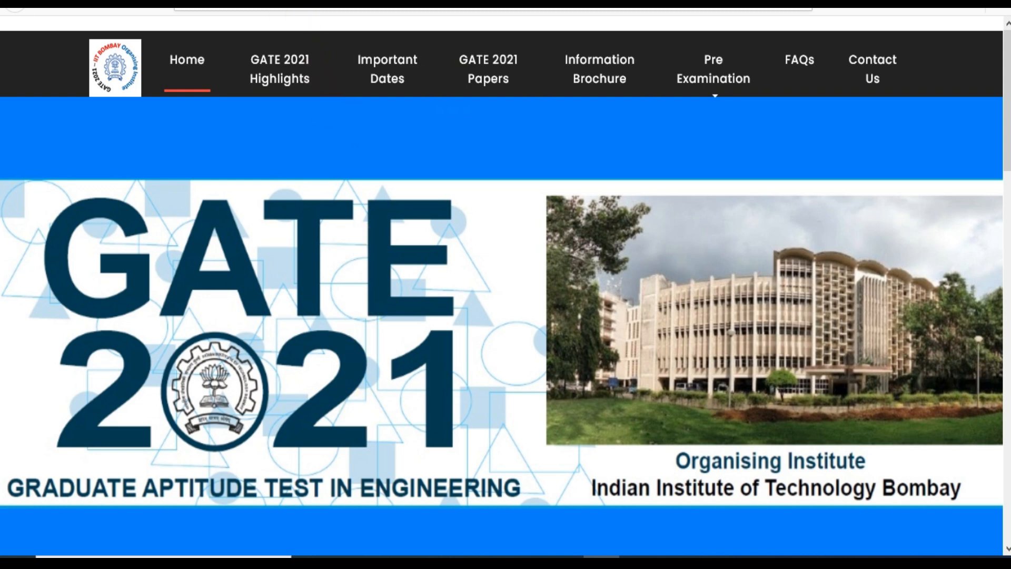
Step: Open the Job Rasta GATE 2021 online form article and look through its important links table
click(311, 1)
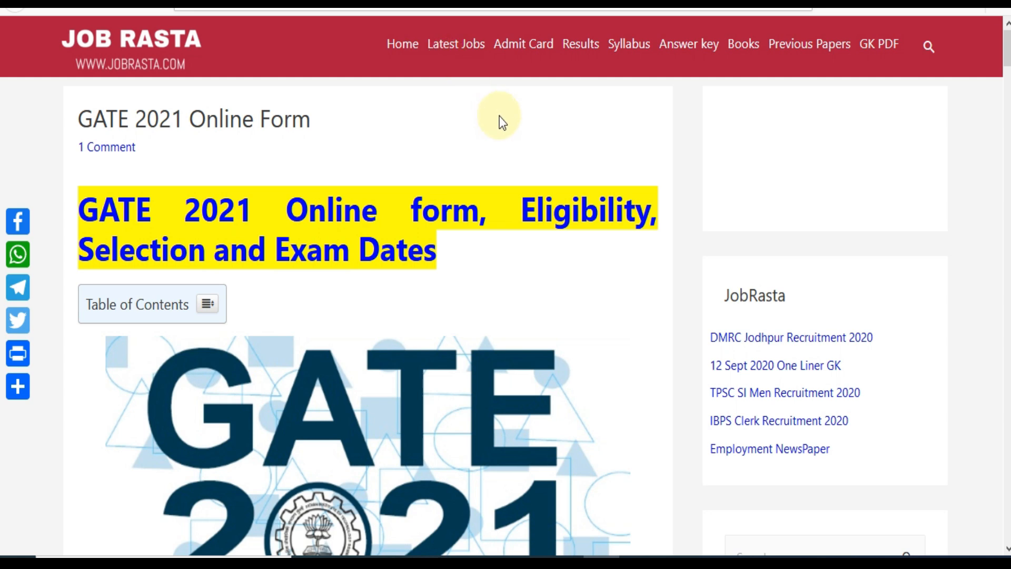
scroll(499, 116, down, 2)
drag(1006, 55, 983, 309)
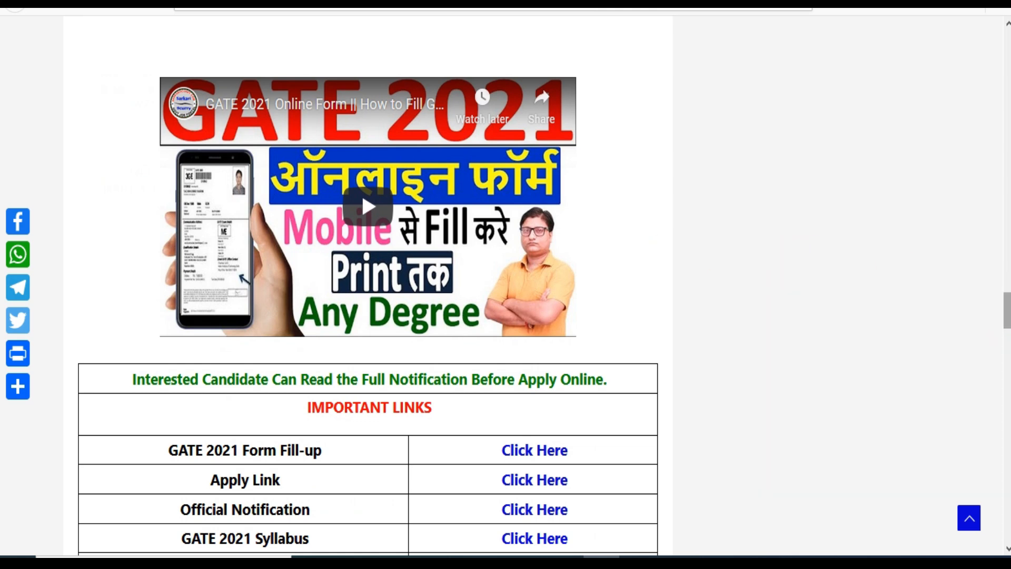
scroll(685, 262, down, 8)
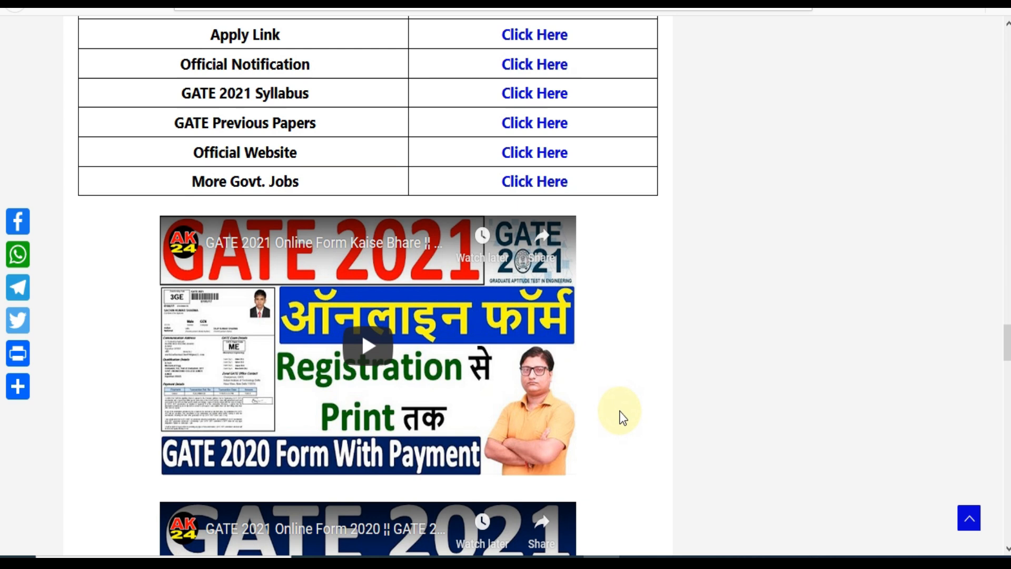
drag(1006, 342, 1006, 330)
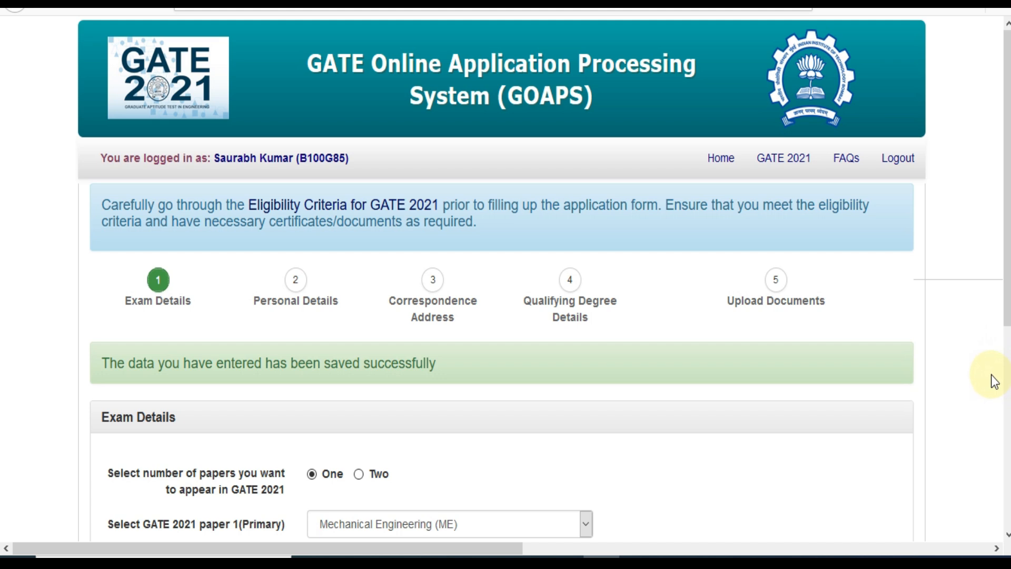
Step: Review the saved Exam Details of the GATE 2021 application and advance to the Personal Details section
drag(1006, 283, 978, 447)
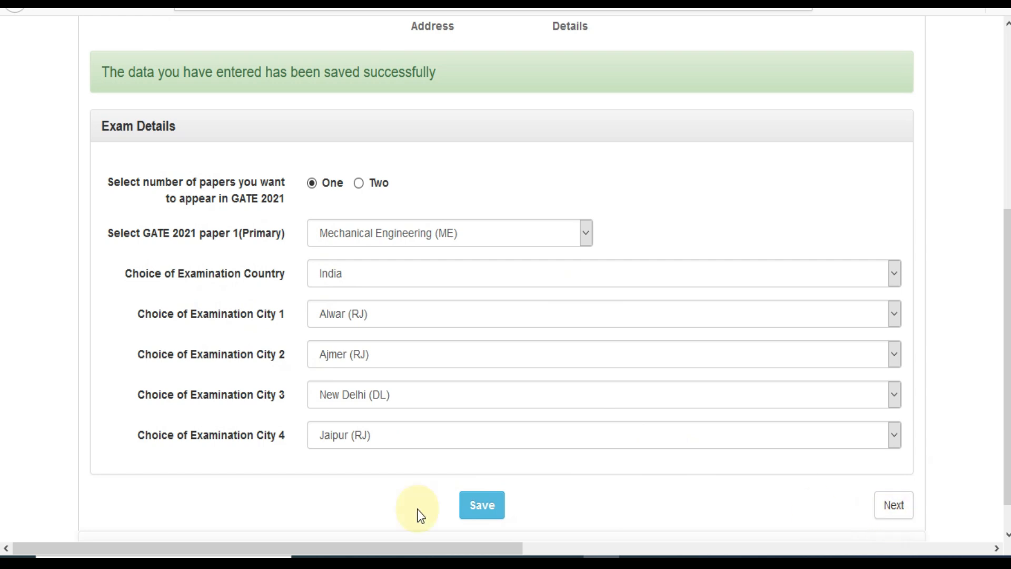
click(893, 507)
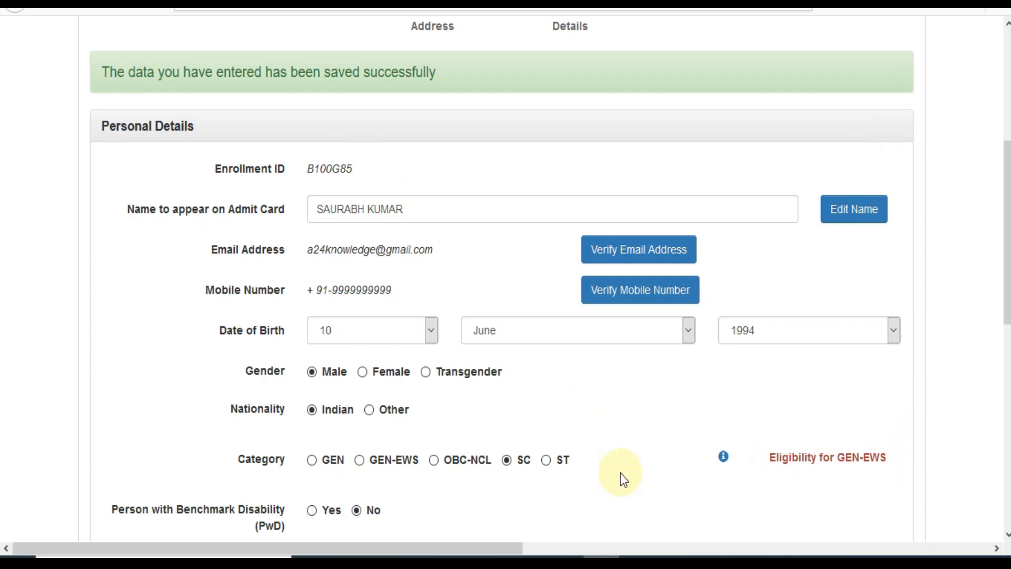
mouse_move(1008, 192)
mouse_down()
mouse_move(1009, 149)
mouse_move(1009, 206)
mouse_up()
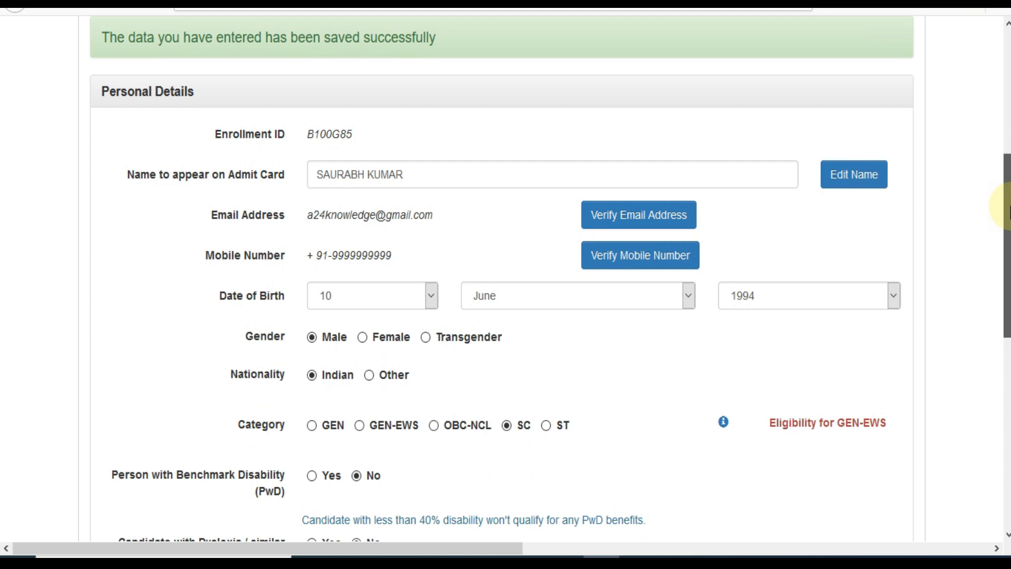
drag(1009, 207, 1009, 206)
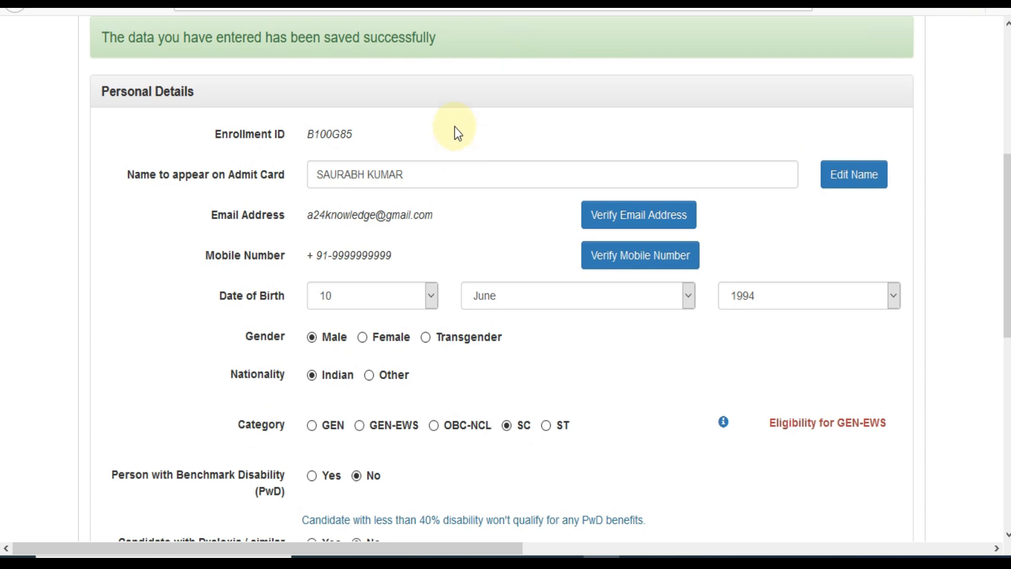
Step: Open the Upload Documents section and try to send the application to Review and Submit
scroll(878, 163, up, 2)
click(775, 62)
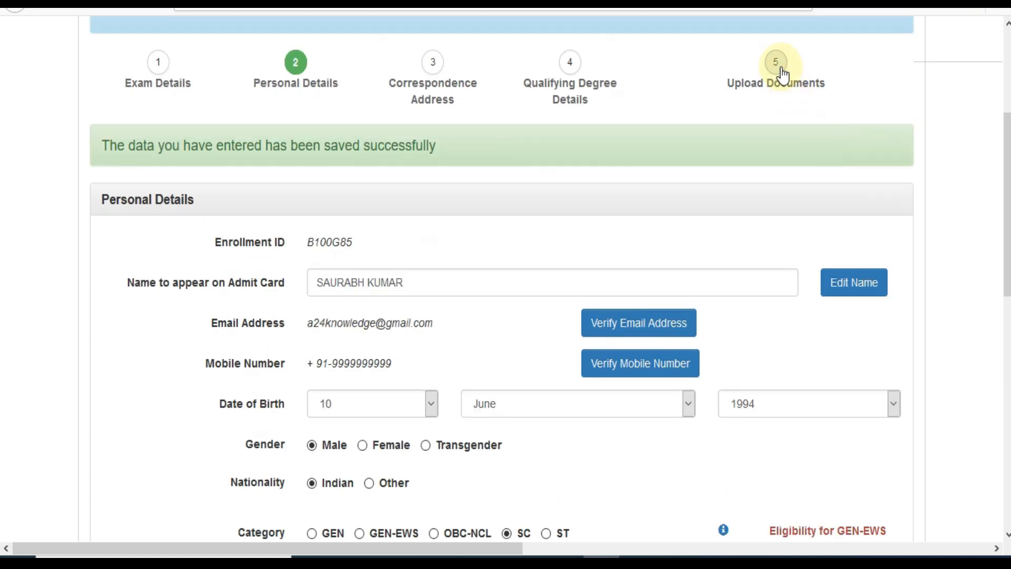
drag(1006, 163, 996, 395)
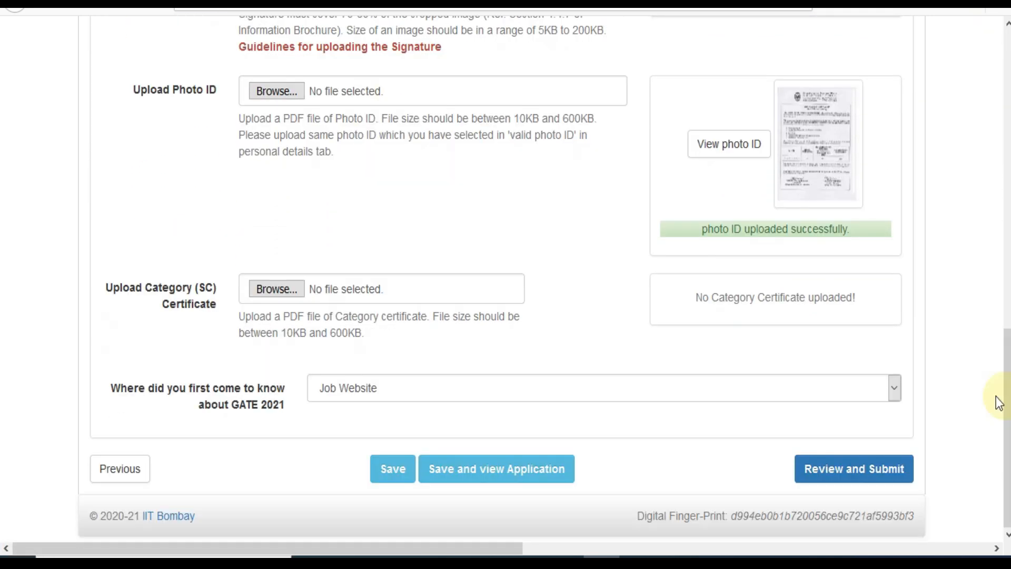
click(853, 473)
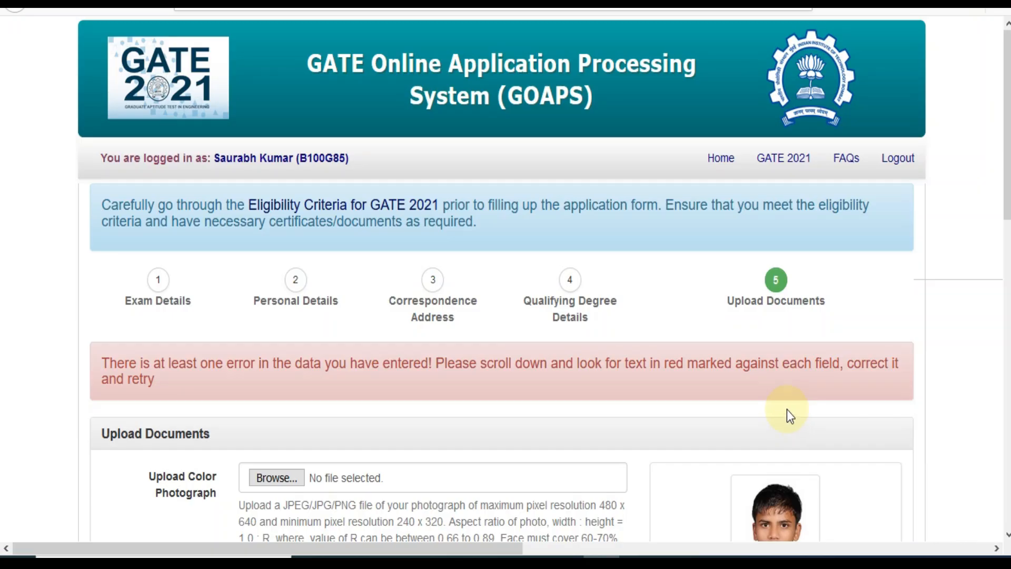
Step: Examine the Upload Documents section for fields marked with errors, including the category certificate upload
scroll(1008, 219, down, 5)
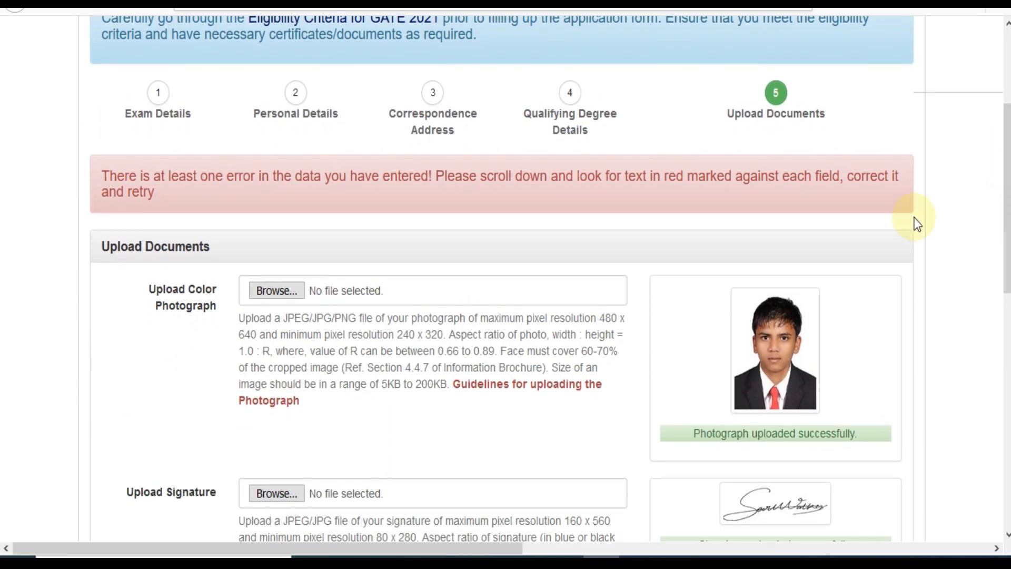
scroll(1006, 218, down, 5)
scroll(994, 363, down, 4)
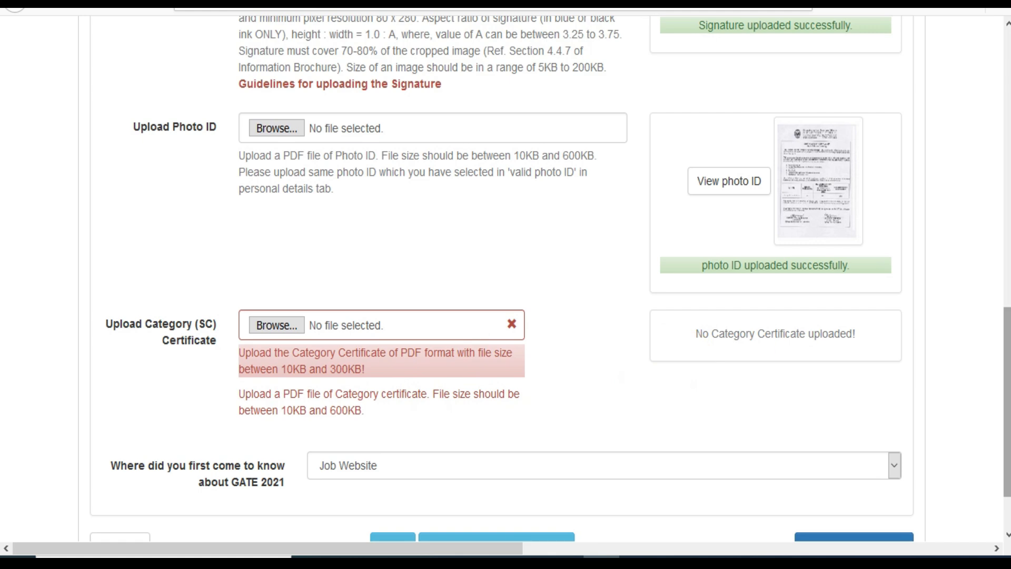
scroll(1006, 400, down, 2)
scroll(487, 117, up, 10)
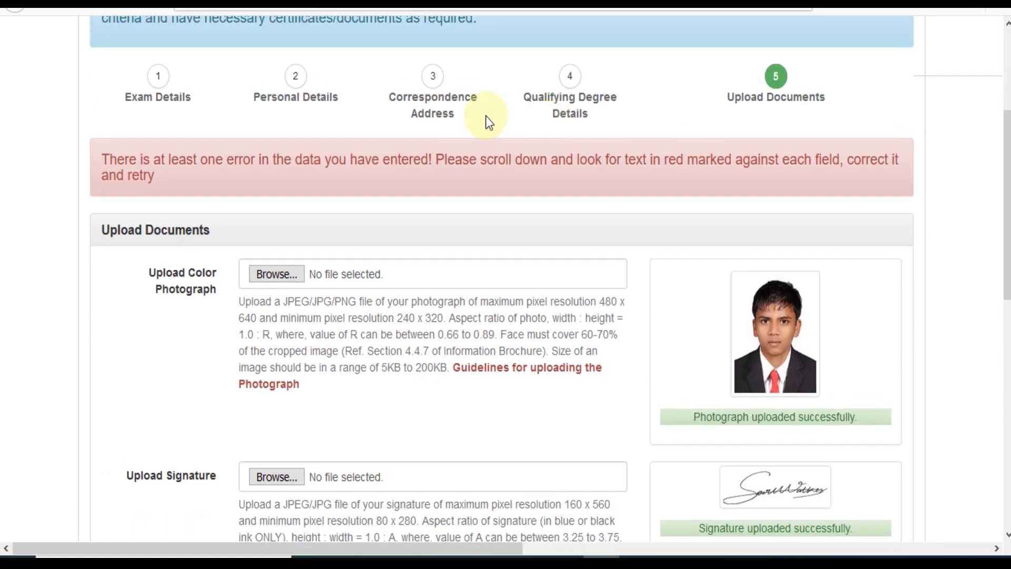
Step: Re-send the email verification OTP from the Personal Details section and close the verification dialog
click(294, 78)
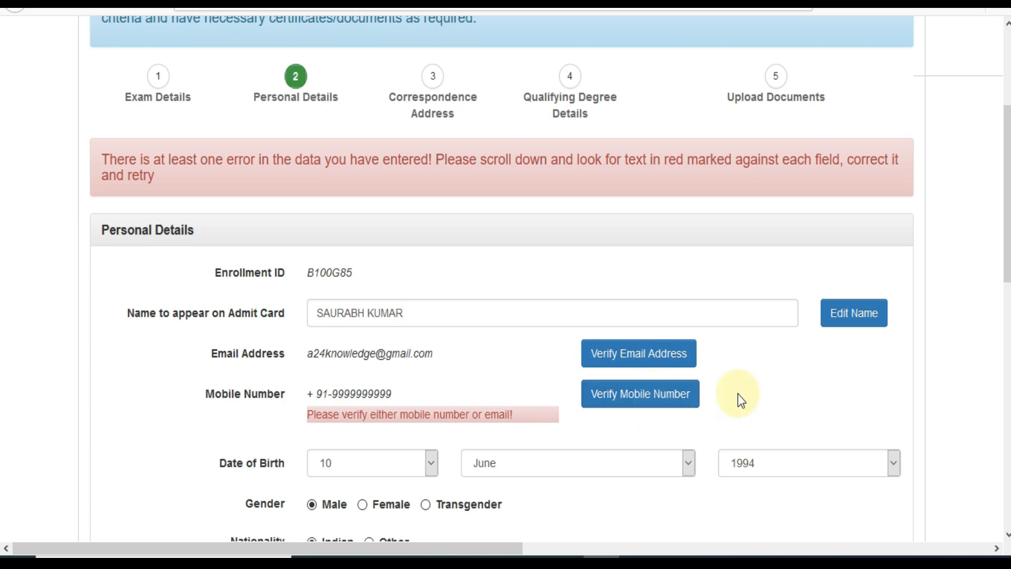
click(624, 359)
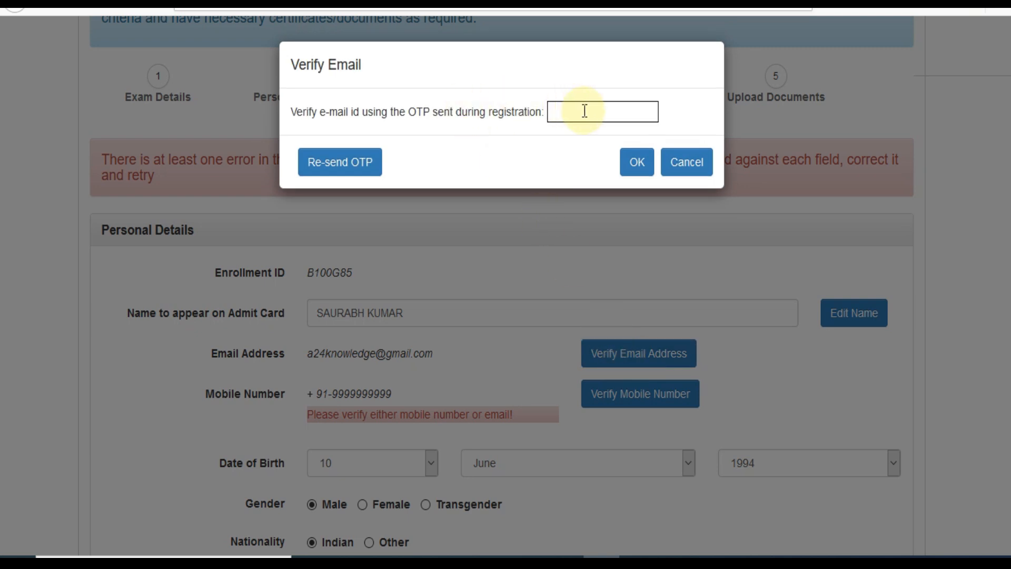
click(579, 113)
click(331, 174)
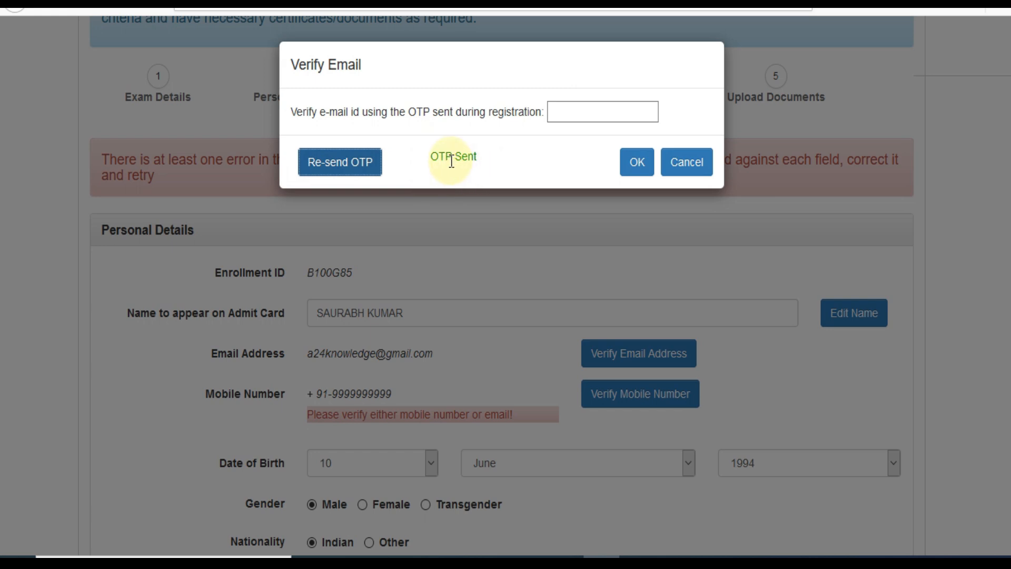
click(693, 169)
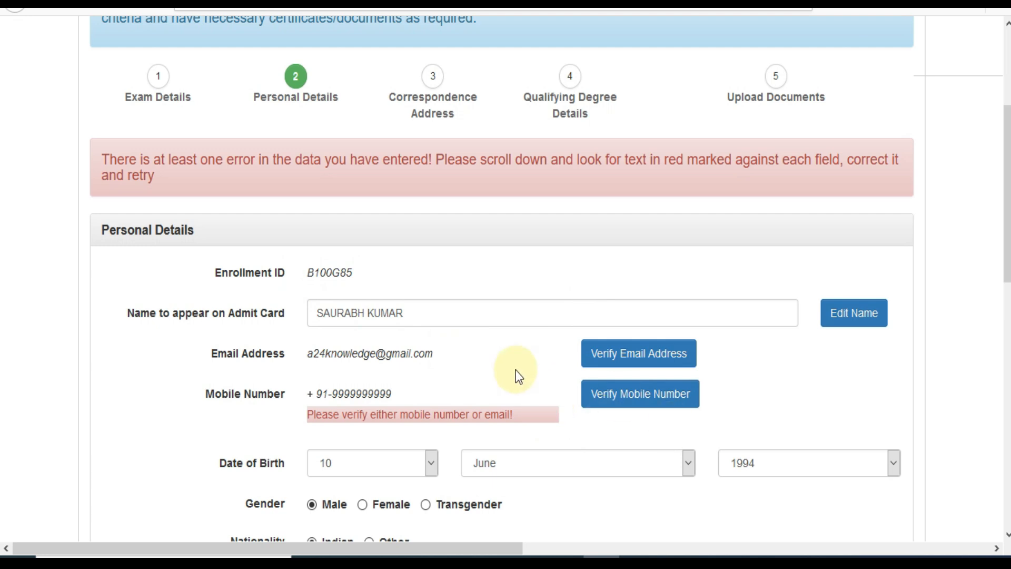
click(628, 369)
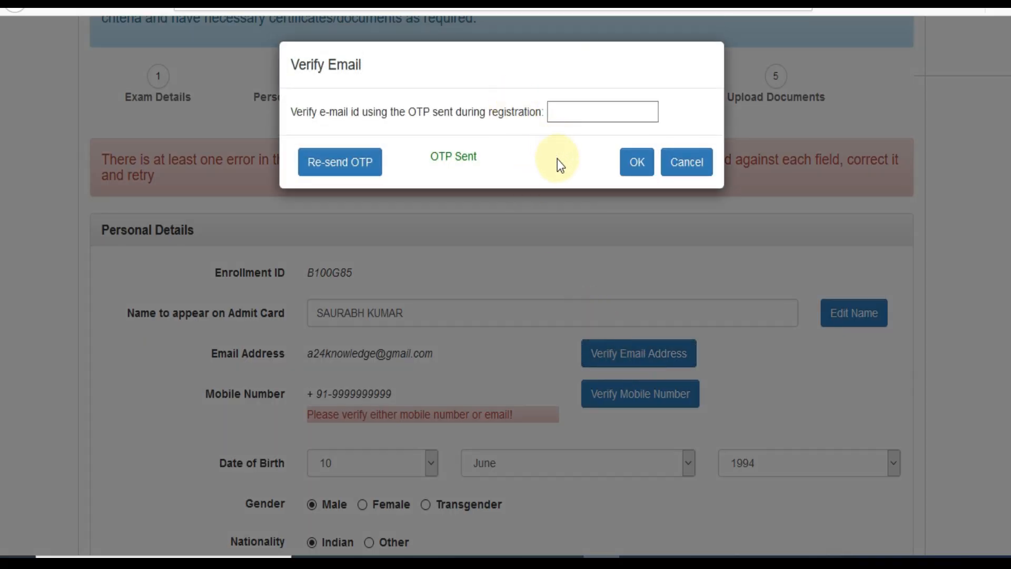
click(573, 117)
click(638, 167)
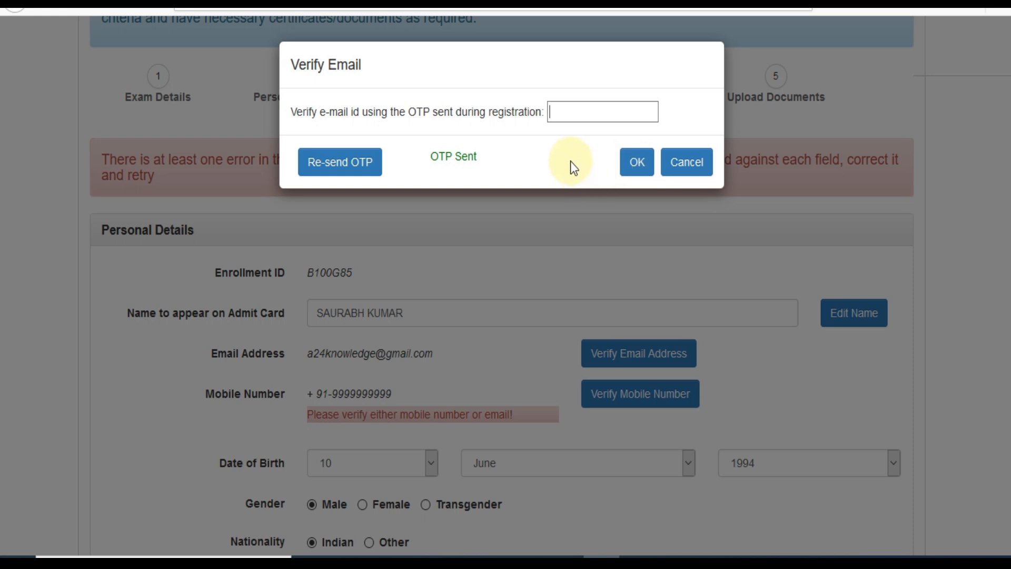
click(574, 123)
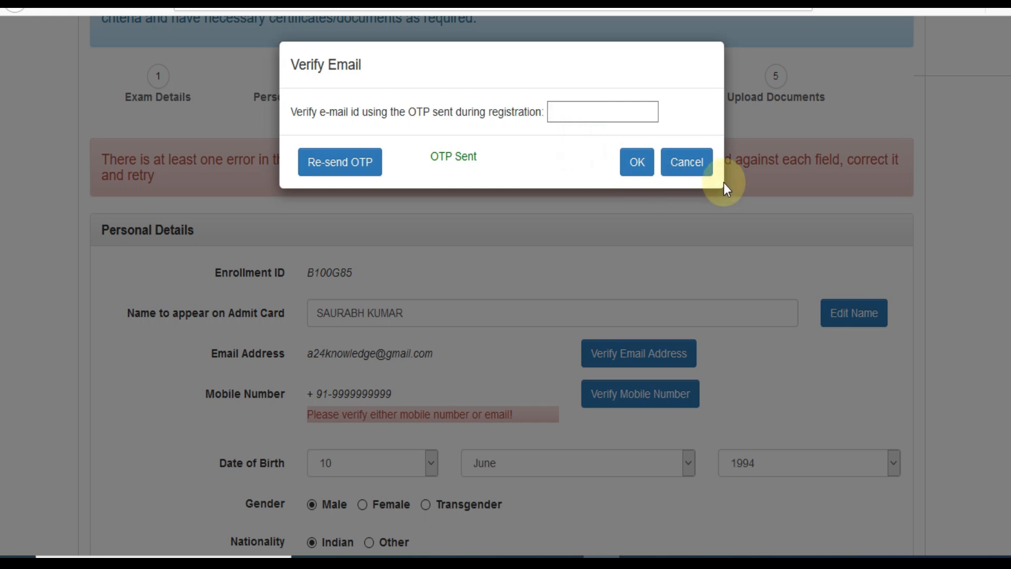
click(700, 169)
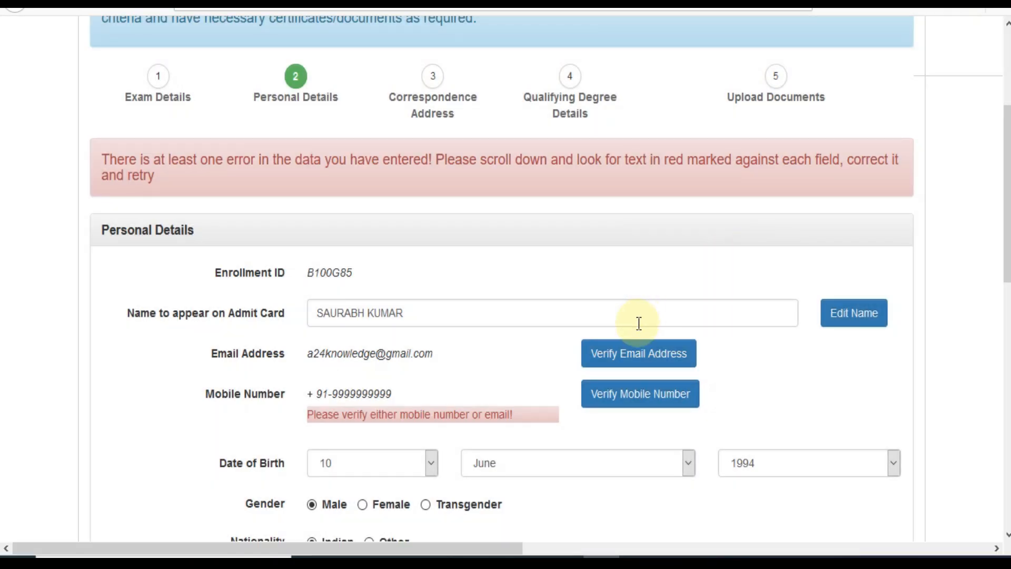
Step: Check the category and remaining fields in Personal Details and save the section
scroll(1006, 210, down, 3)
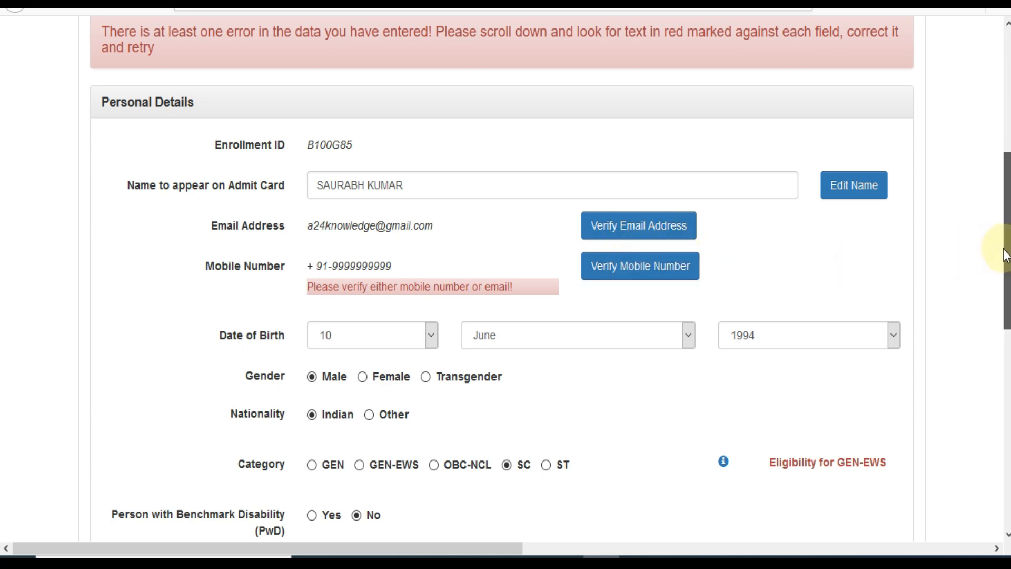
drag(1005, 255, 1002, 335)
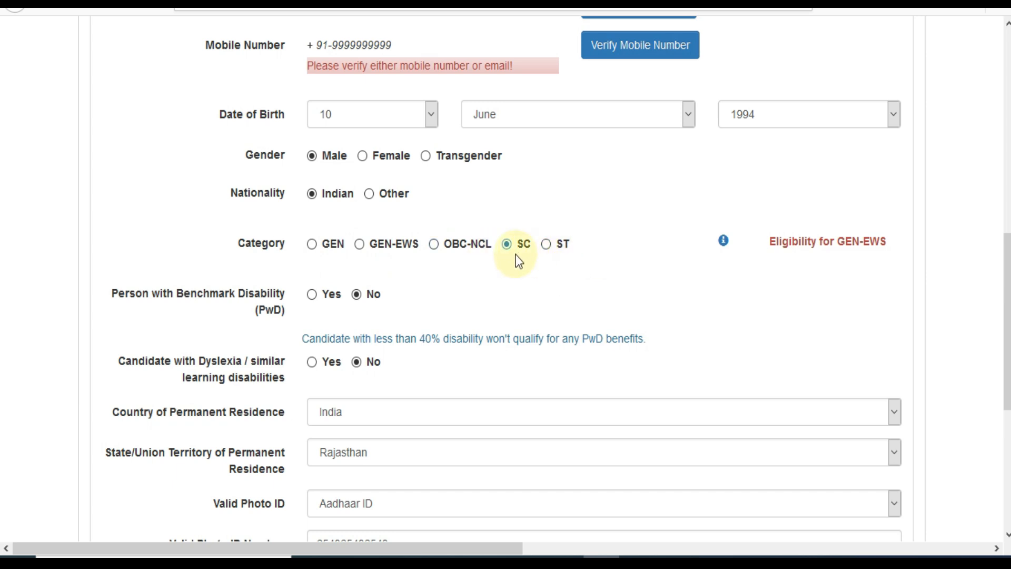
scroll(526, 263, down, 5)
click(522, 474)
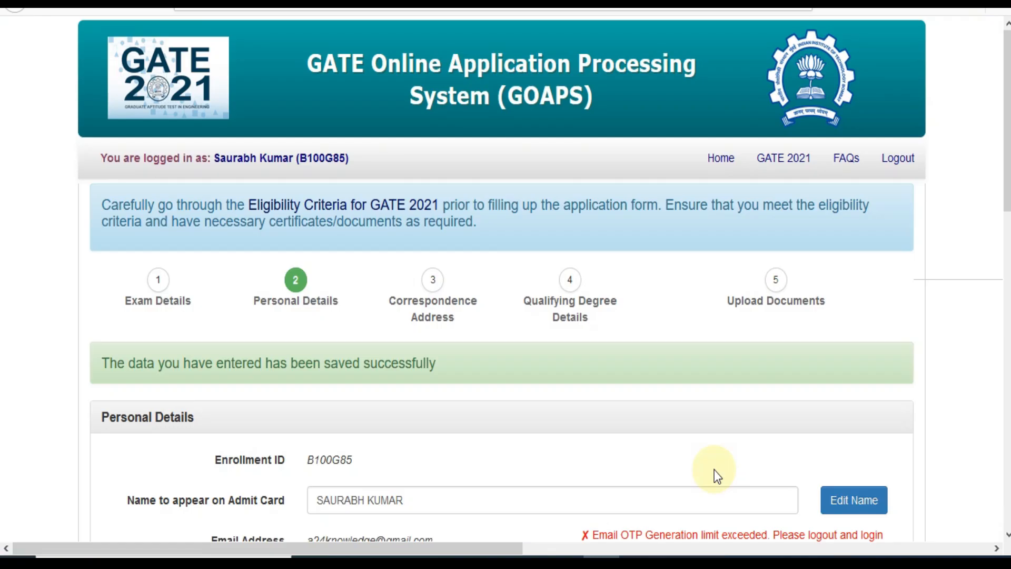
Step: Check in Upload Documents whether a category certificate is requested for the SC category
click(777, 296)
mouse_move(1005, 174)
mouse_down()
mouse_move(995, 444)
mouse_move(758, 469)
mouse_up()
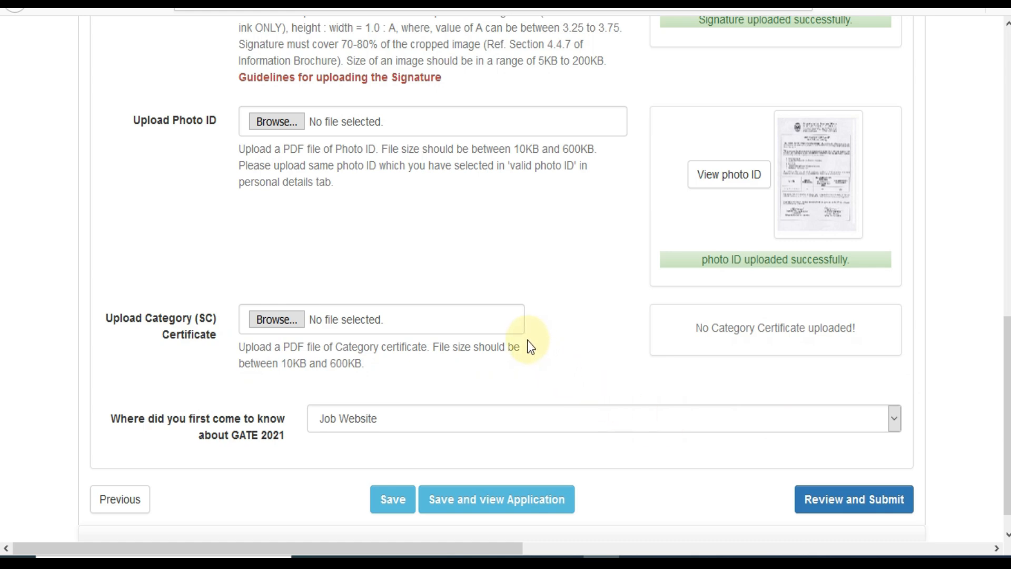
drag(1007, 389, 1007, 151)
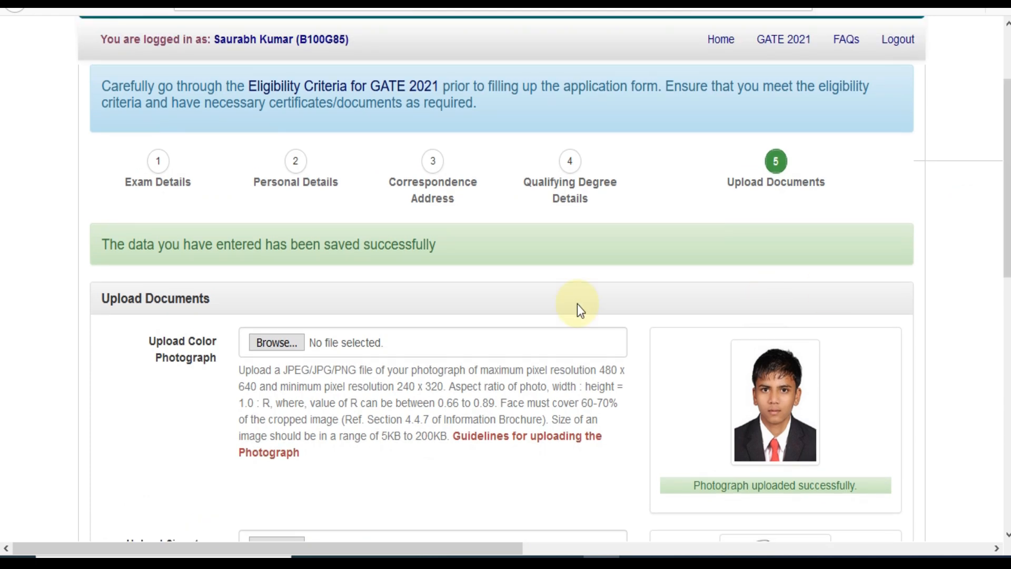
Step: Change the applicant's category to GEN-EWS in Personal Details and save the section
click(295, 162)
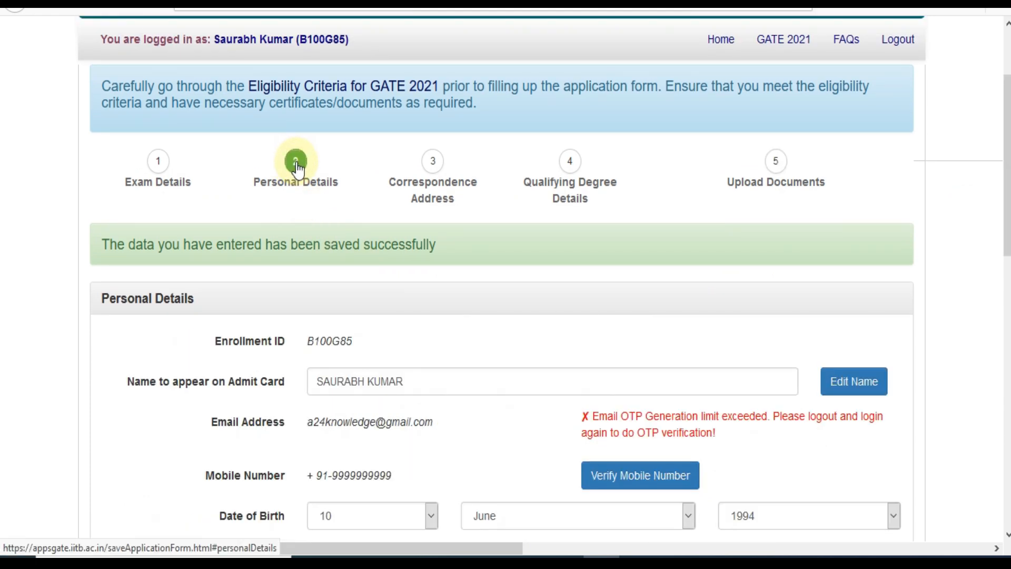
drag(1007, 166, 1007, 295)
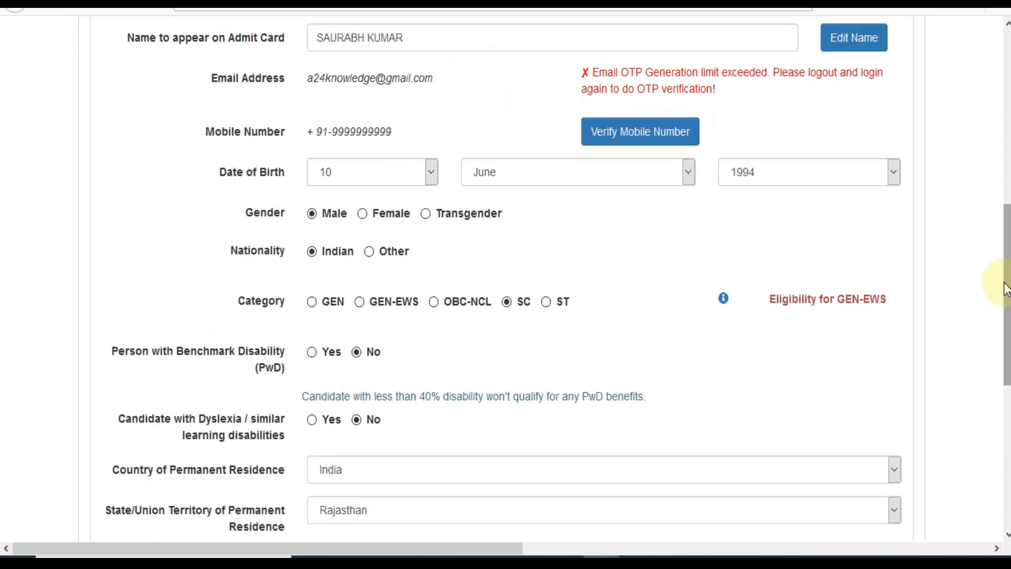
click(359, 301)
drag(1007, 338, 1005, 478)
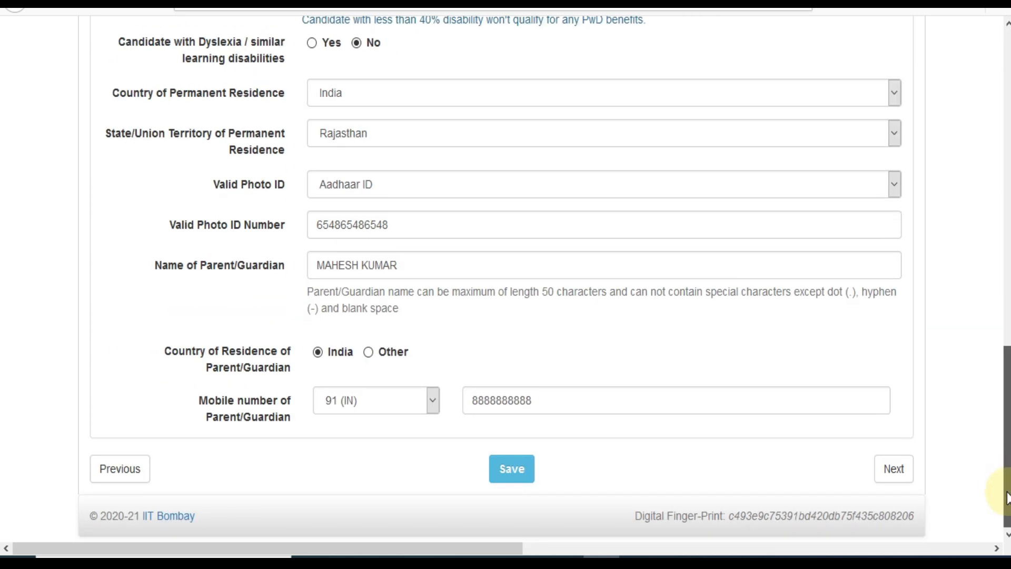
click(508, 471)
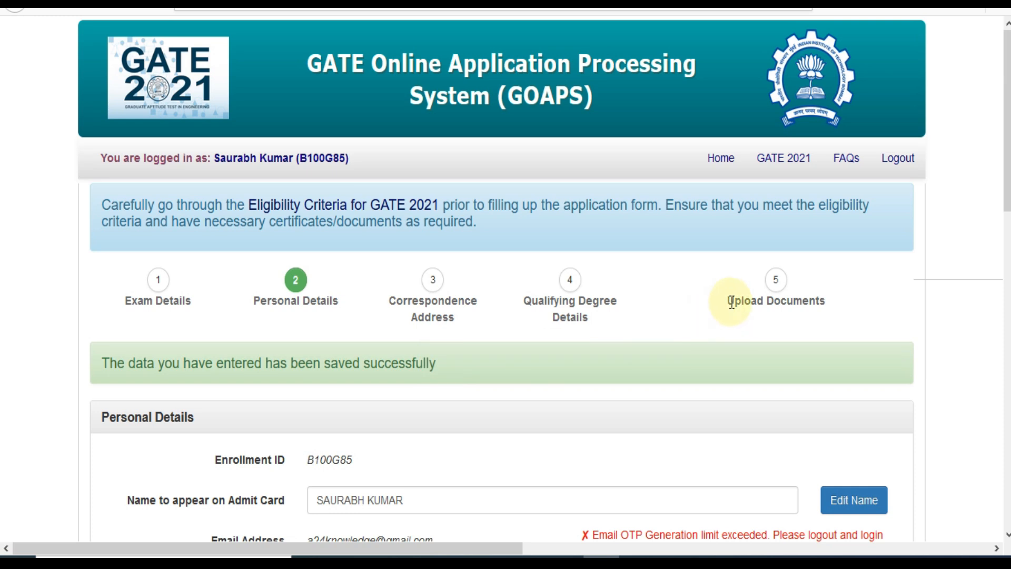
Step: Check which document uploads are required in Upload Documents for the GEN-EWS category
click(772, 283)
scroll(772, 282, down, 12)
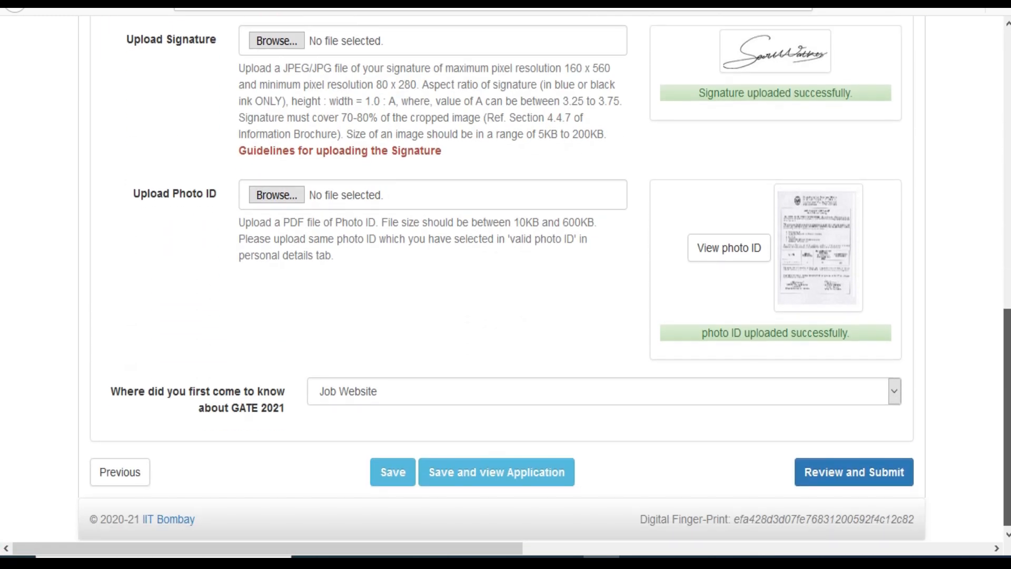
scroll(442, 320, up, 12)
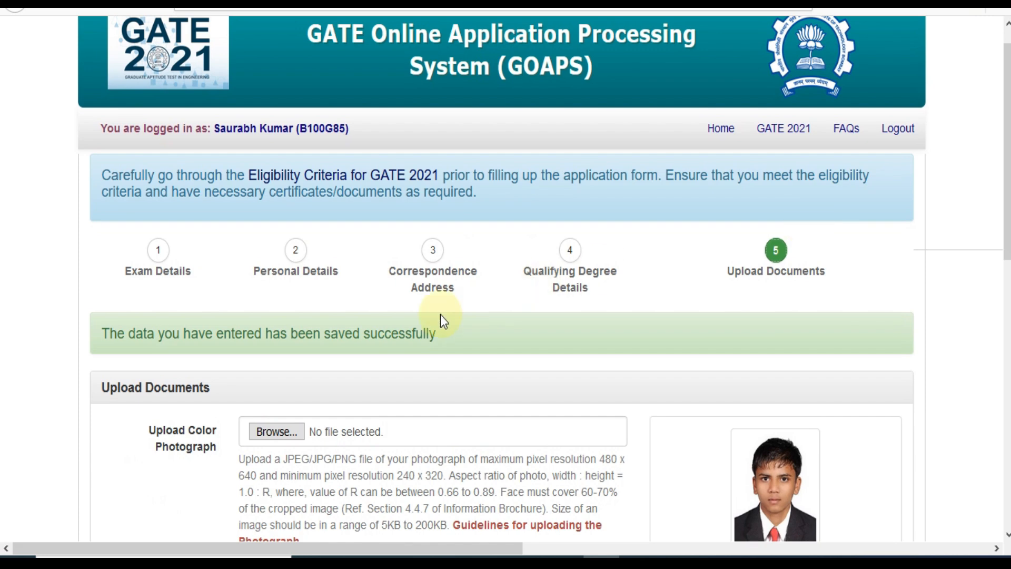
Step: Change the applicant's category to OBC-NCL in Personal Details and save the section
click(295, 252)
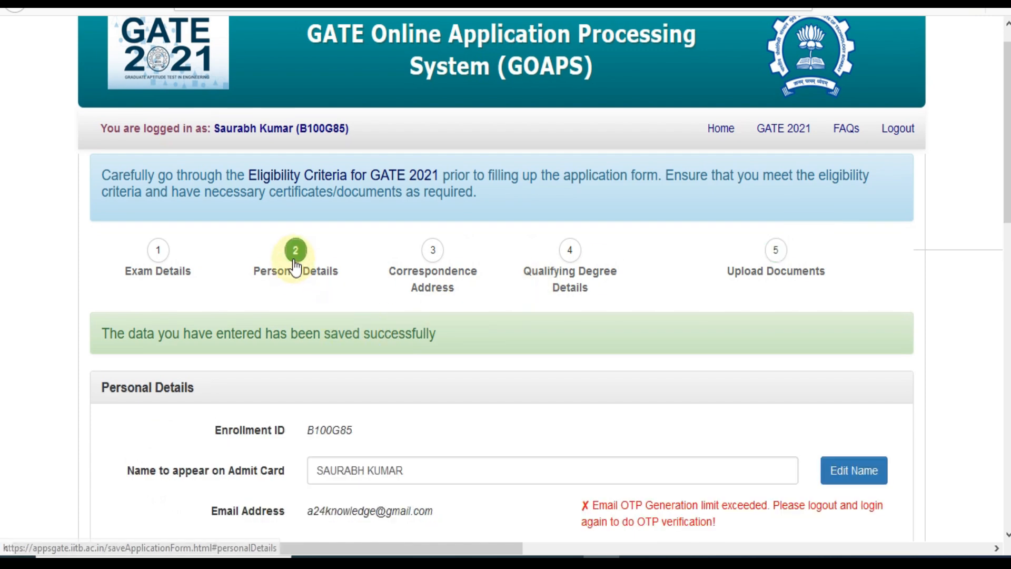
scroll(421, 272, down, 8)
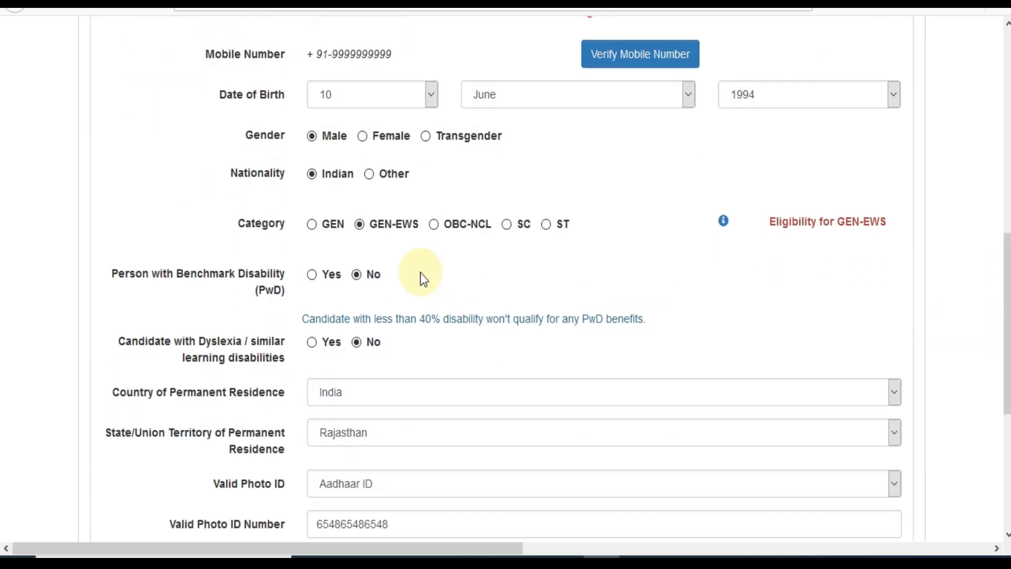
click(433, 224)
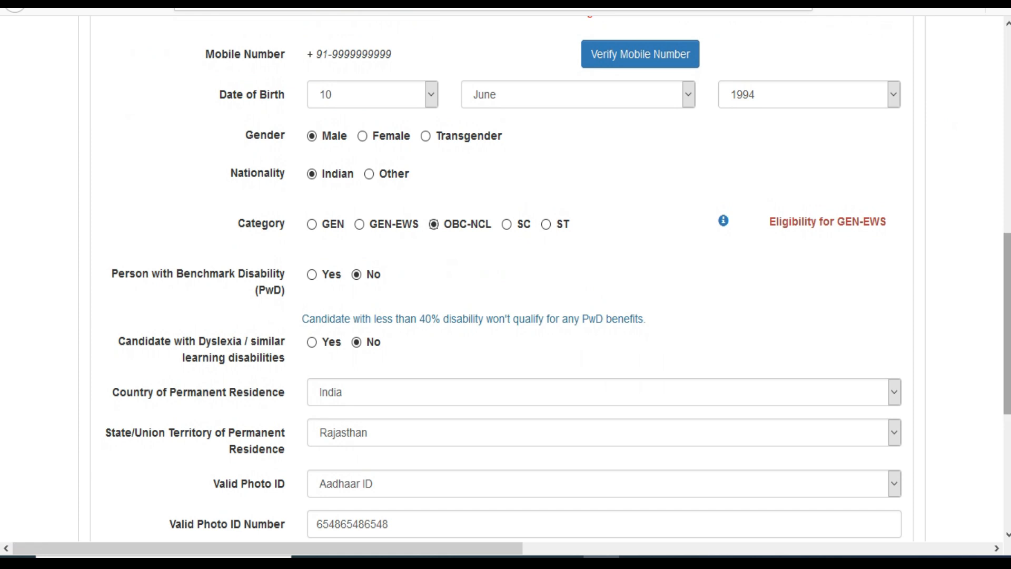
scroll(482, 368, down, 5)
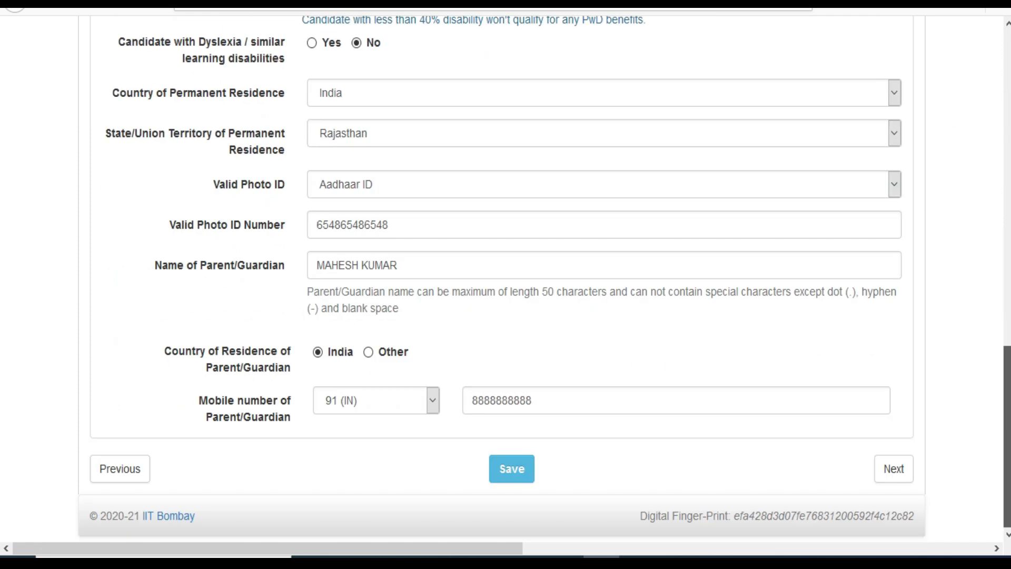
click(511, 481)
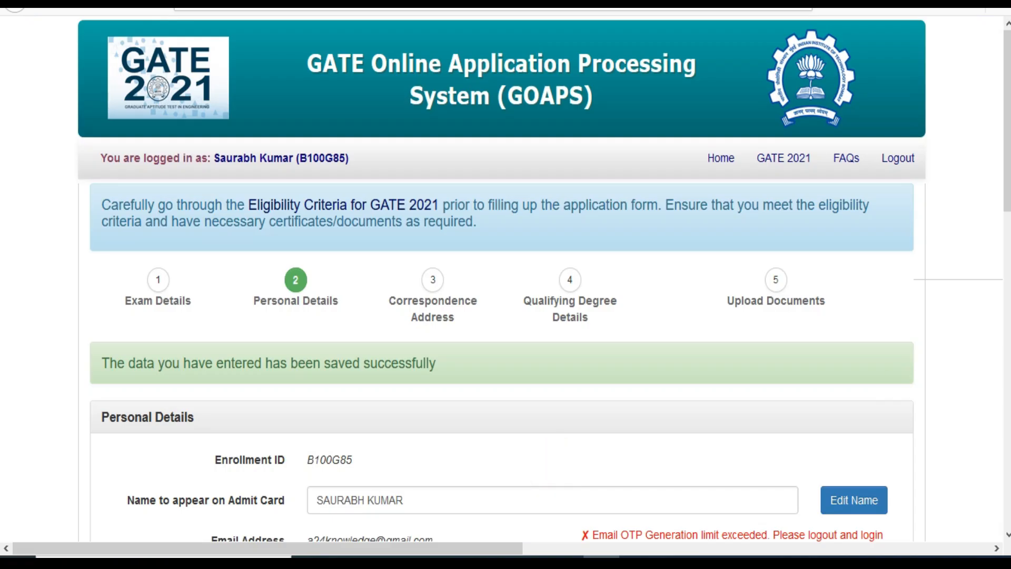
scroll(905, 399, down, 7)
scroll(505, 279, down, 3)
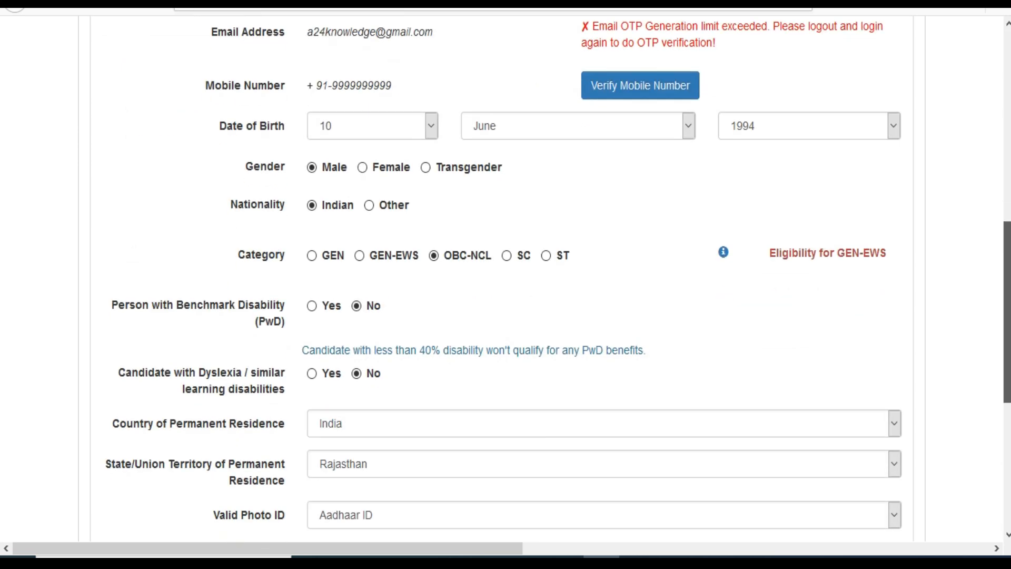
Step: Check in Upload Documents which files are requested for the OBC-NCL category
scroll(1006, 131, up, 9)
click(776, 215)
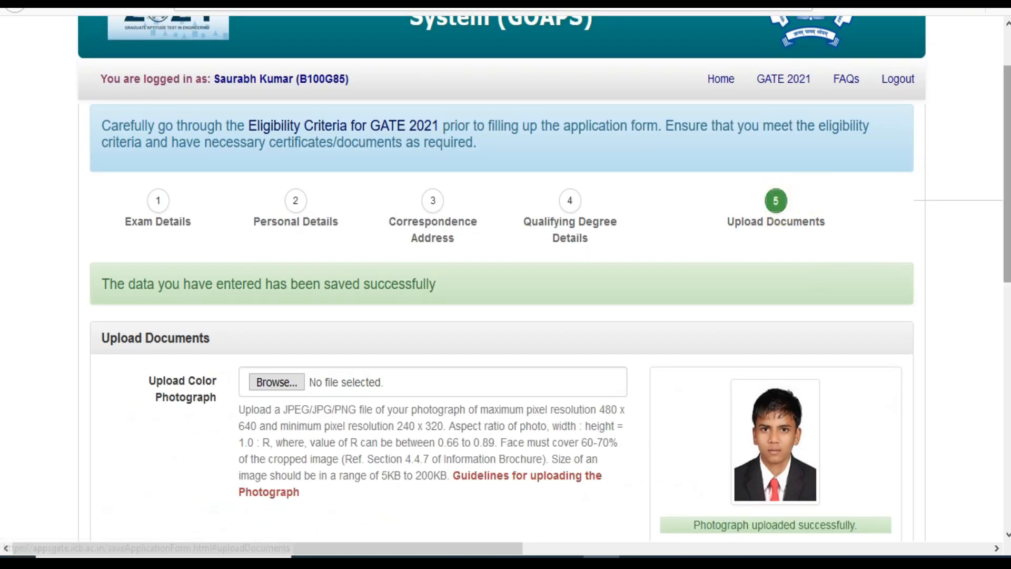
scroll(1007, 392, down, 10)
scroll(1006, 393, up, 5)
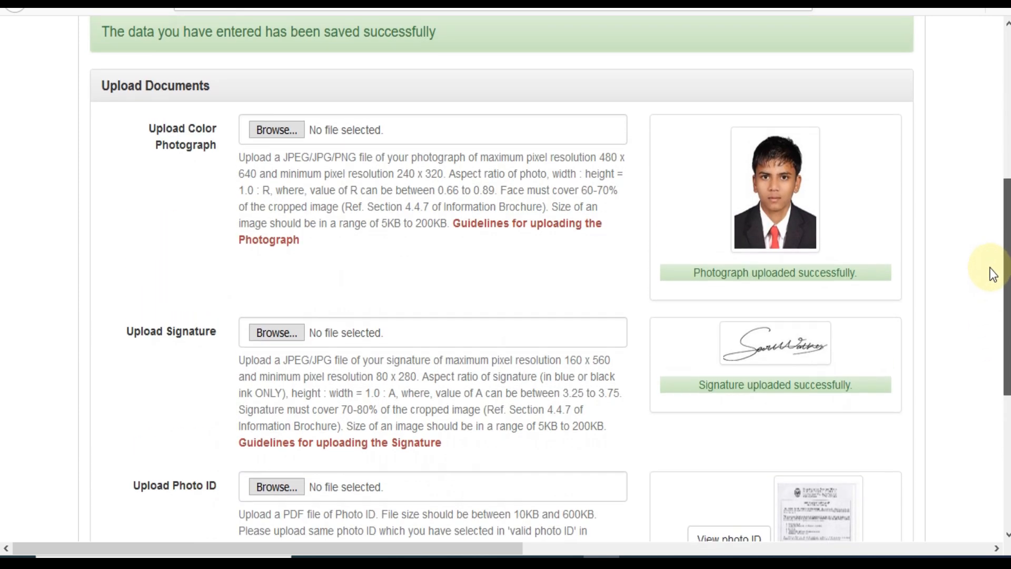
scroll(990, 267, down, 3)
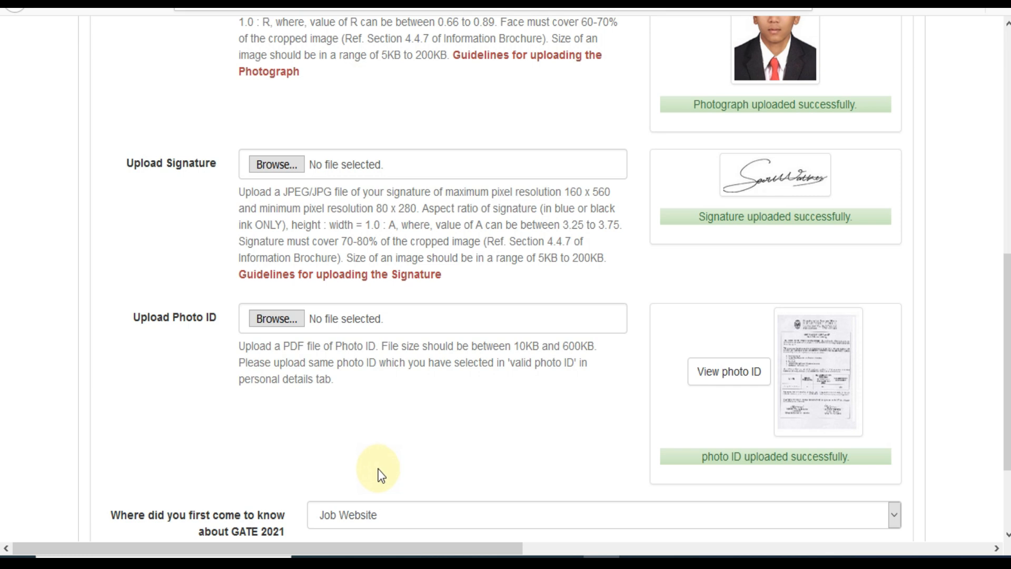
scroll(381, 474, up, 5)
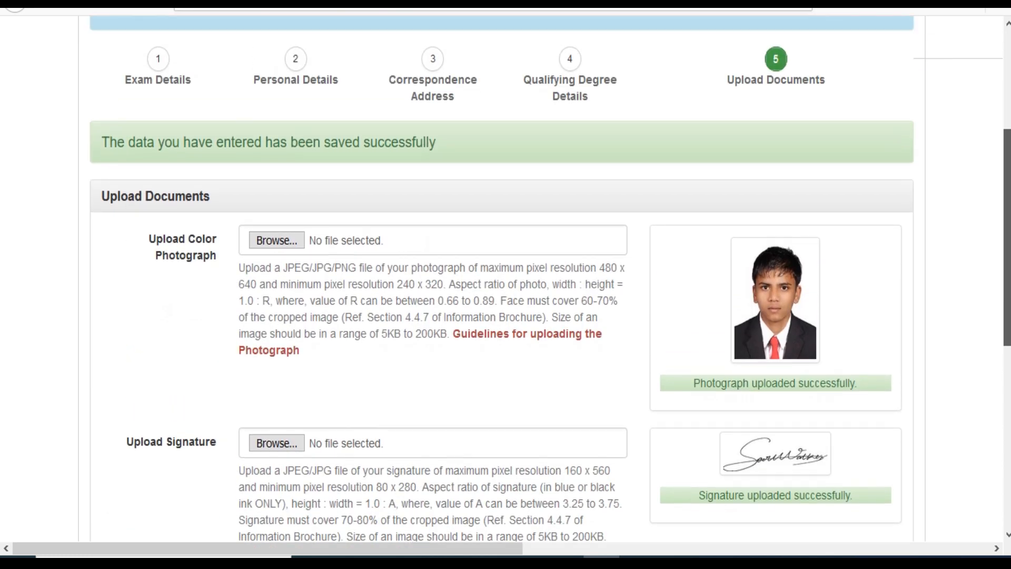
scroll(502, 279, up, 1)
scroll(501, 279, up, 1)
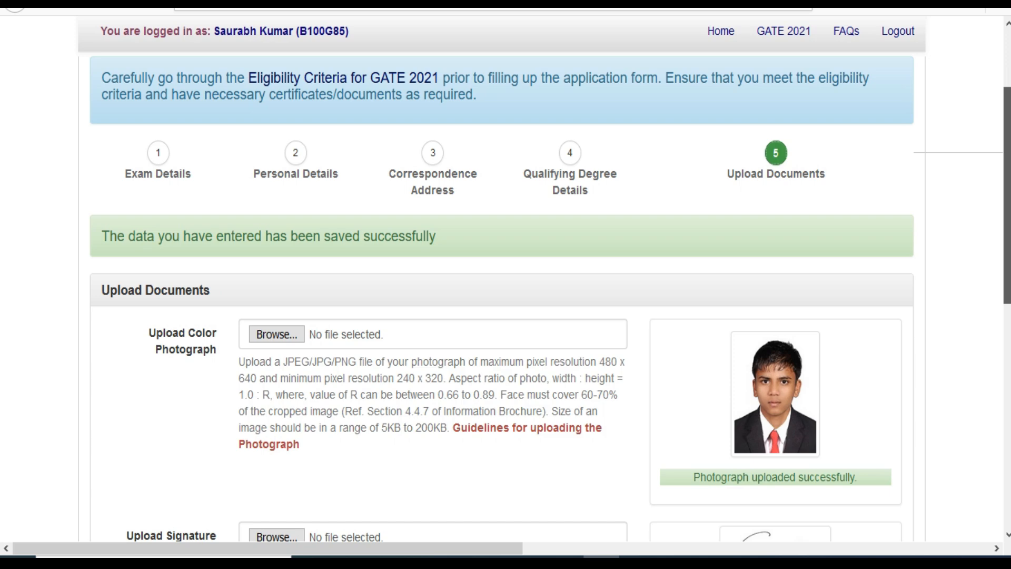
scroll(1002, 271, down, 3)
scroll(1003, 289, up, 3)
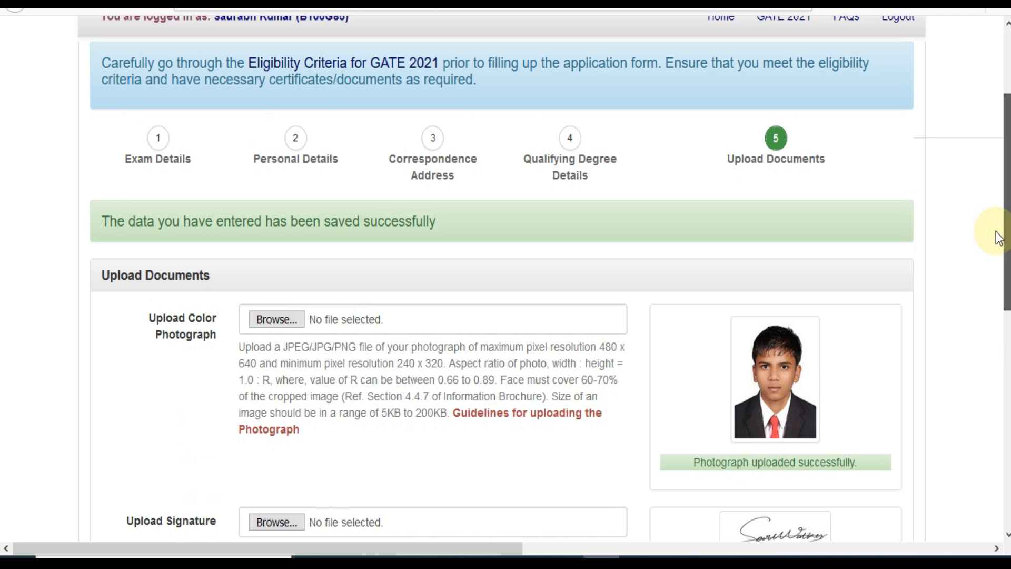
scroll(998, 237, down, 7)
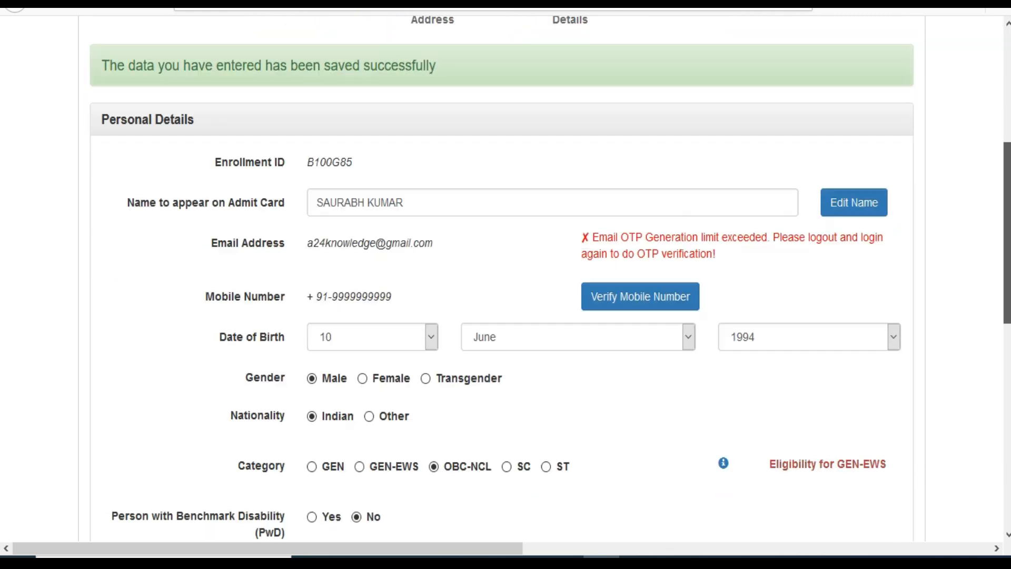
Step: Review the saved entries in Personal Details and the college fields in Qualifying Degree Details
scroll(505, 274, down, 5)
scroll(1008, 508, down, 5)
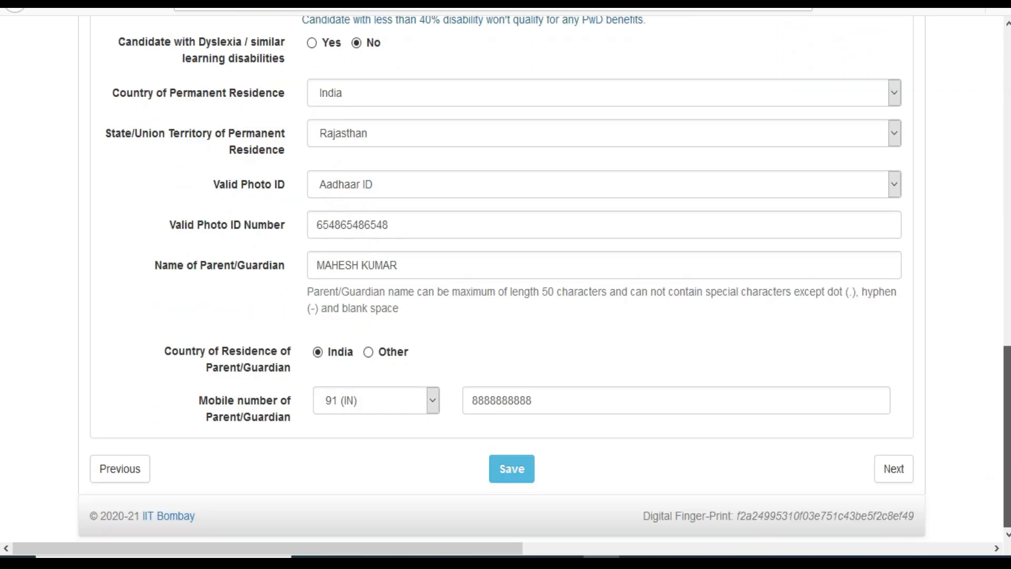
scroll(1008, 506, up, 14)
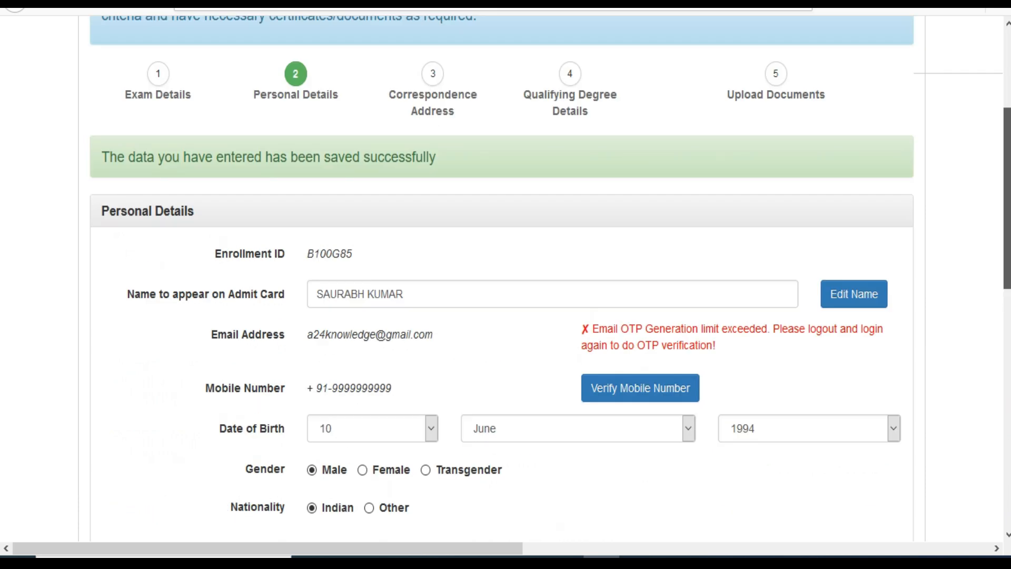
scroll(463, 138, up, 1)
click(569, 131)
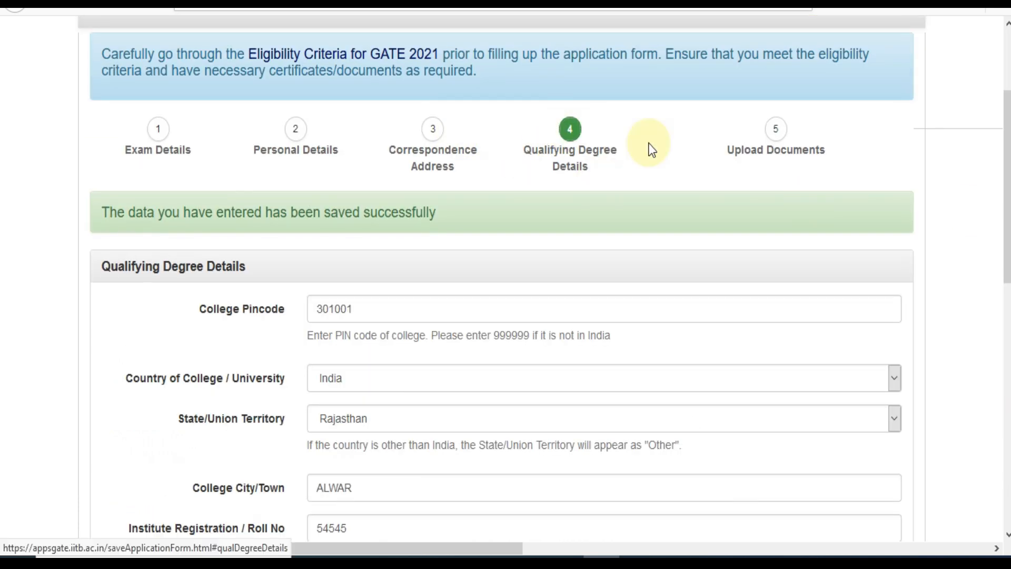
scroll(433, 316, down, 3)
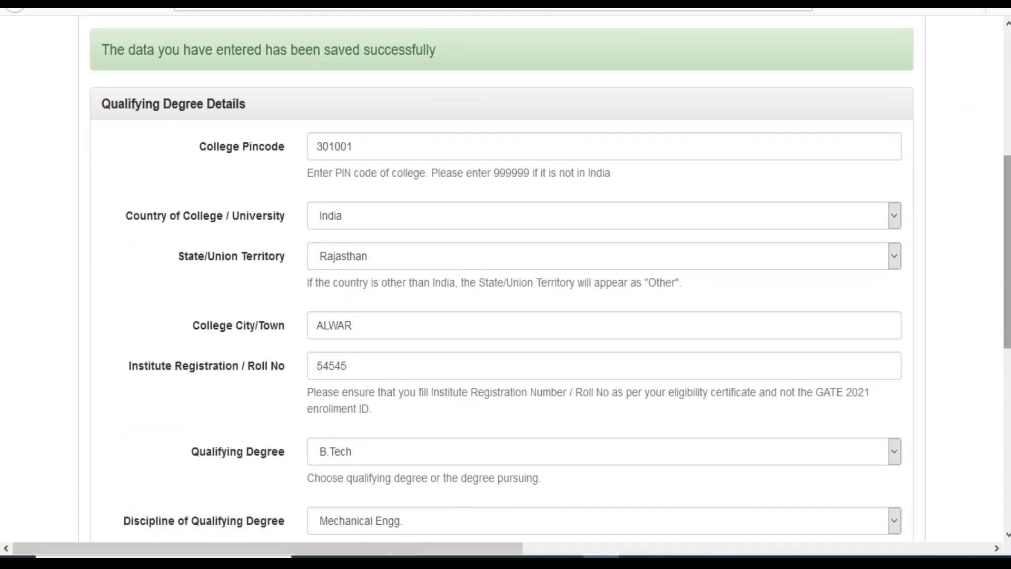
scroll(226, 348, down, 1)
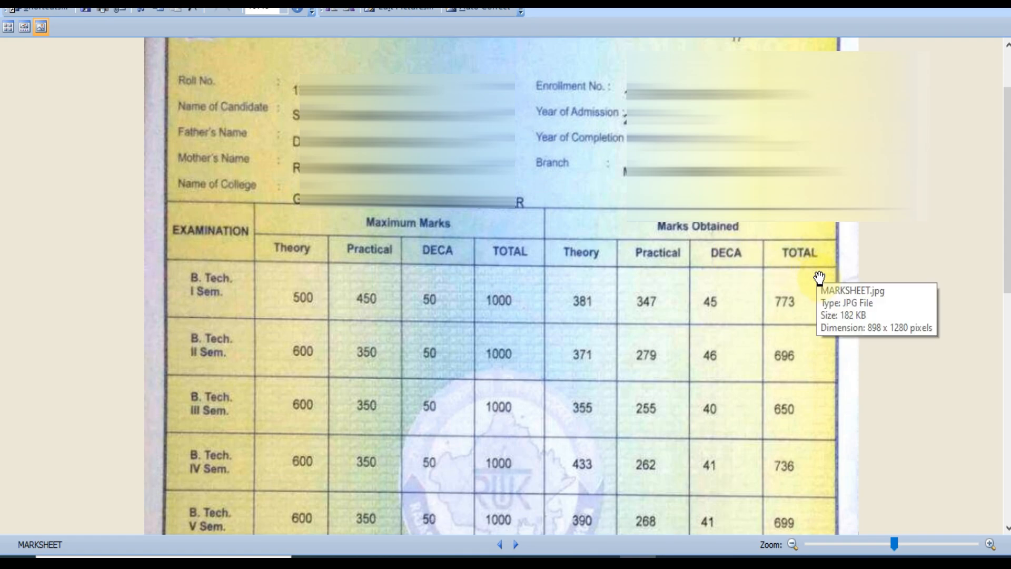
Step: Switch from the marksheet image back to the application form and check the Qualifying Degree and Discipline selections
key(alt+Tab)
scroll(885, 280, down, 5)
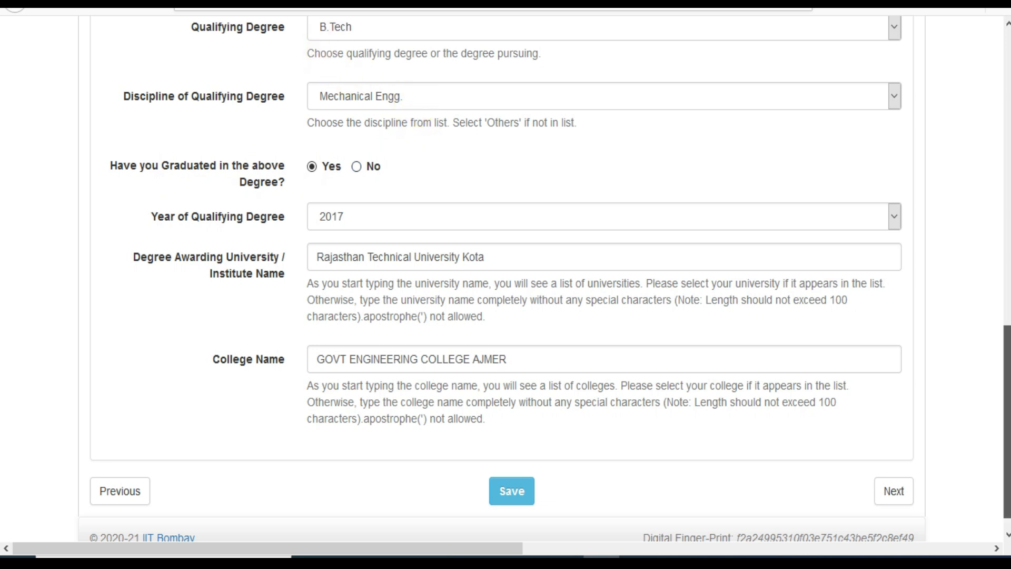
scroll(335, 45, up, 1)
click(362, 67)
click(155, 72)
click(323, 135)
click(140, 81)
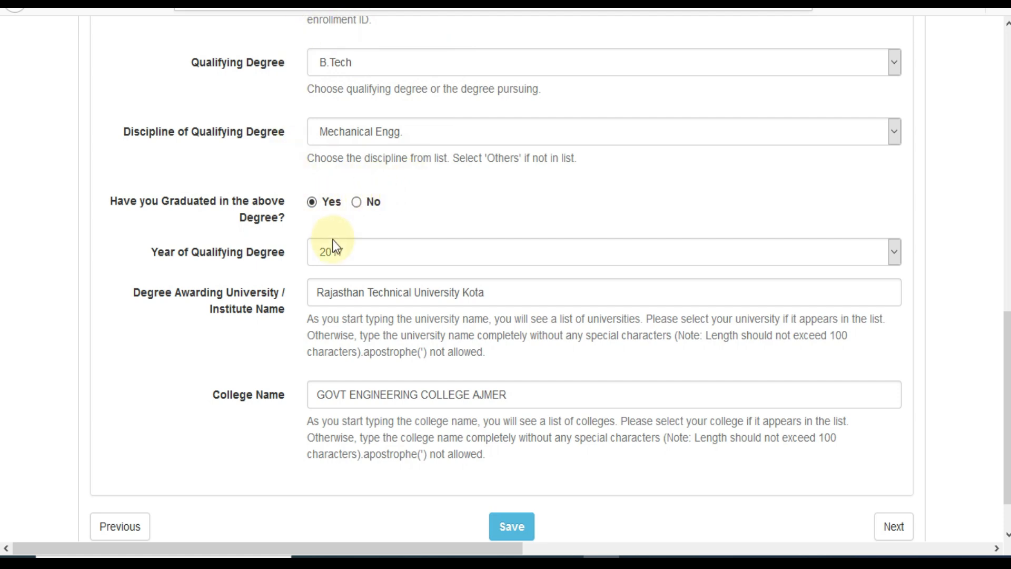
Step: Set the Year of Qualifying Degree to 2020, and reselect 2020 after marking the degree as not graduated
click(335, 252)
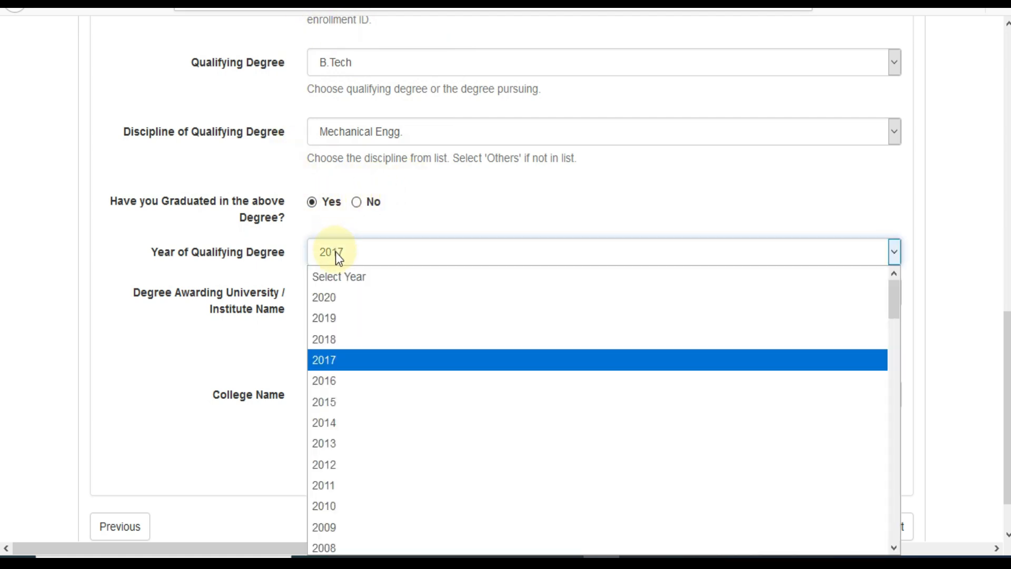
click(342, 298)
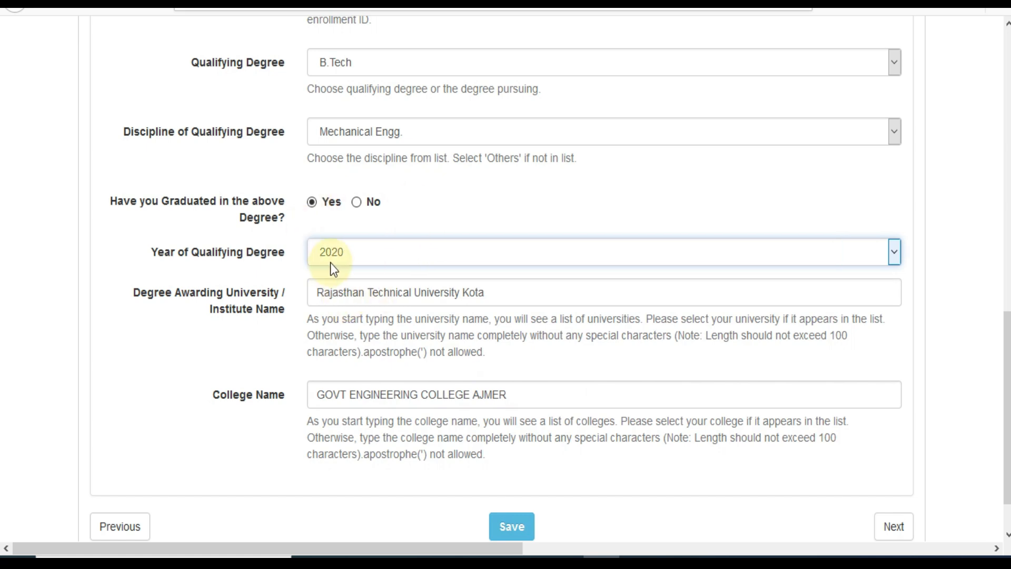
click(356, 203)
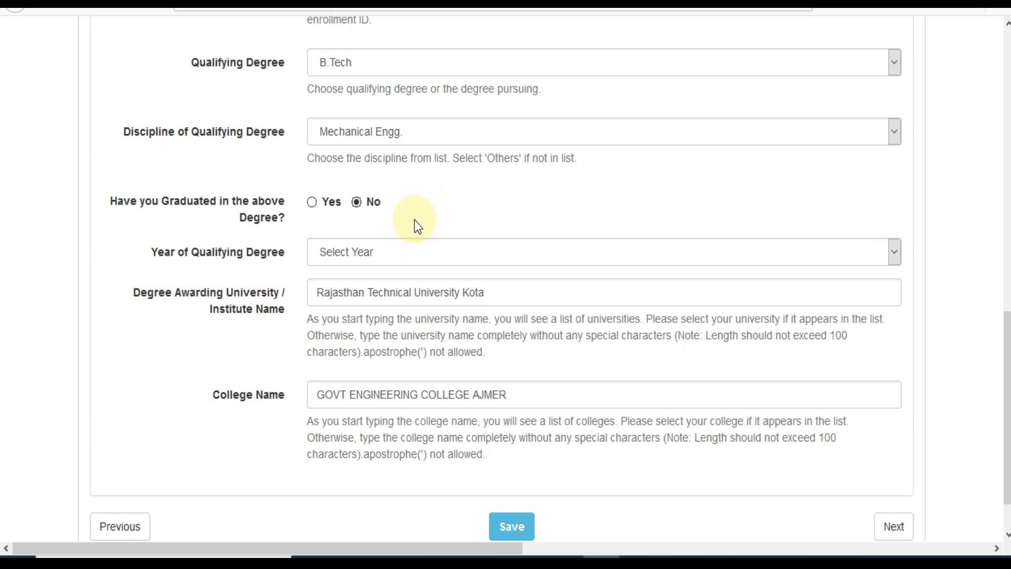
click(412, 256)
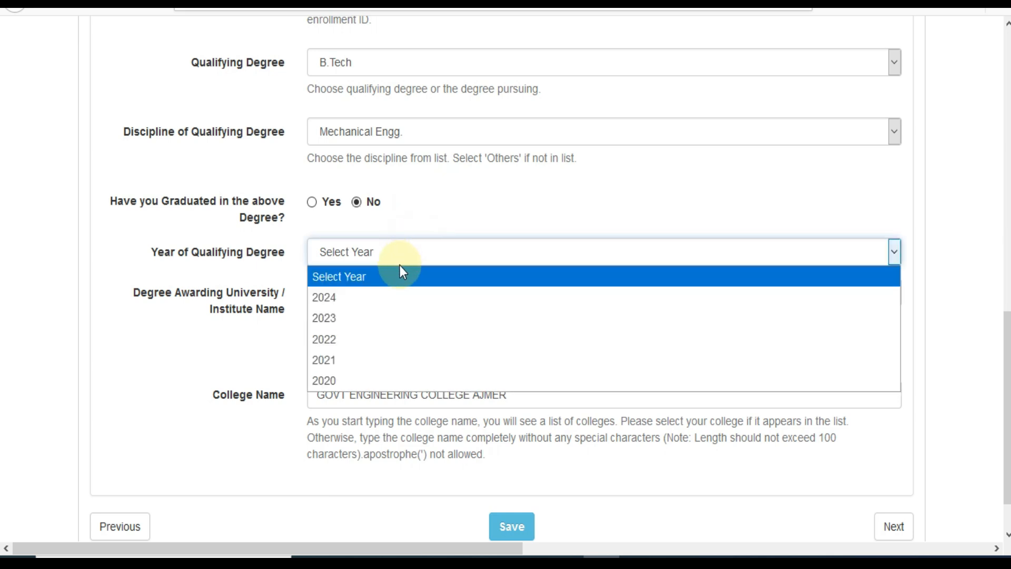
click(348, 378)
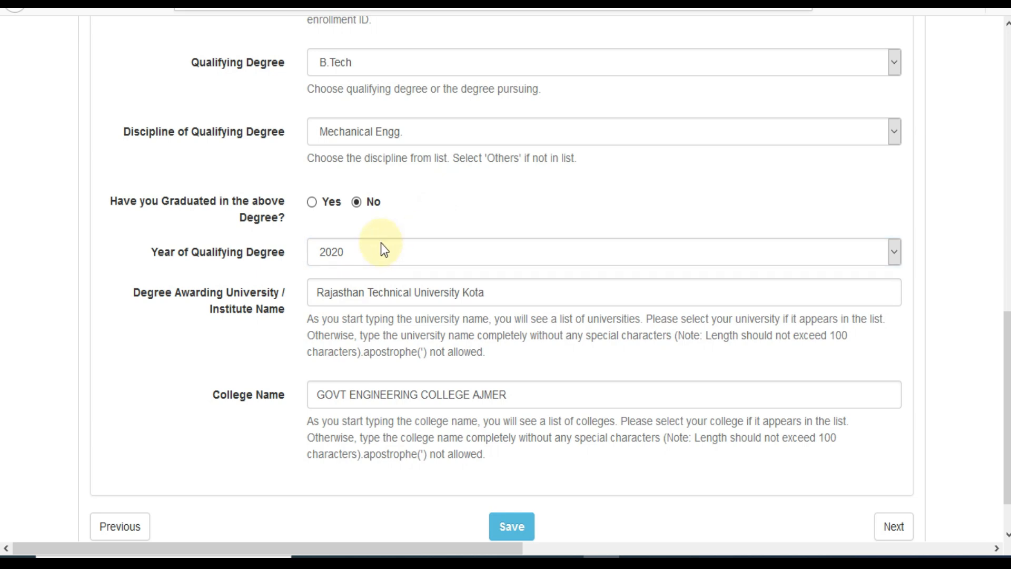
Step: Try 2020 and 2021 as the Year of Qualifying Degree, and set it to 2022
click(345, 255)
click(339, 372)
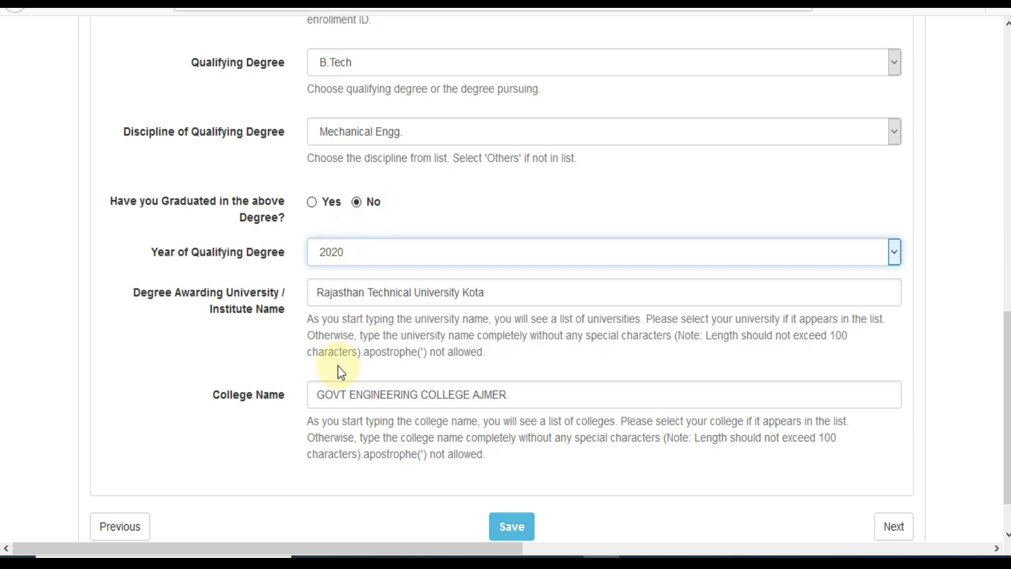
key(Down)
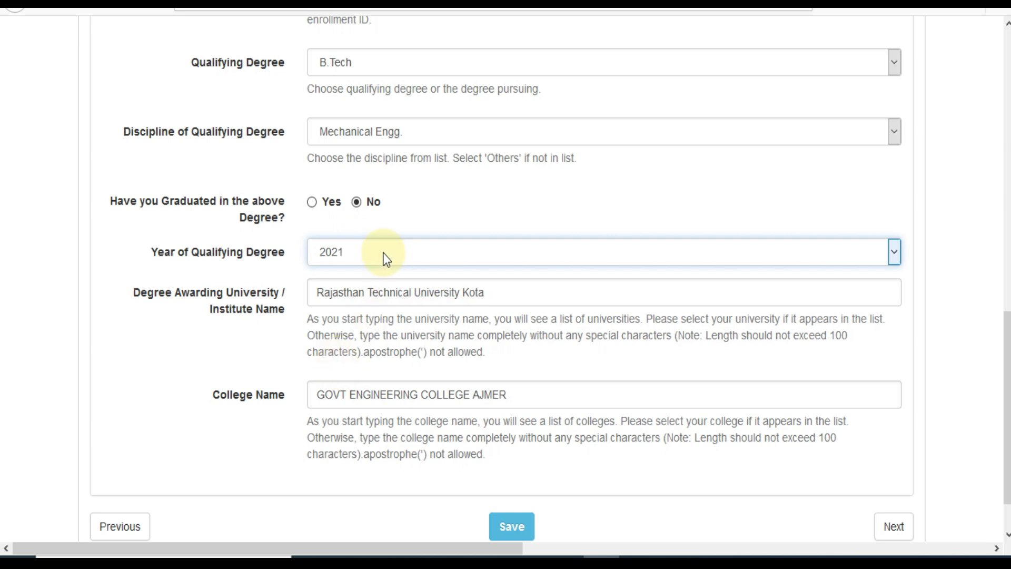
click(330, 254)
click(335, 338)
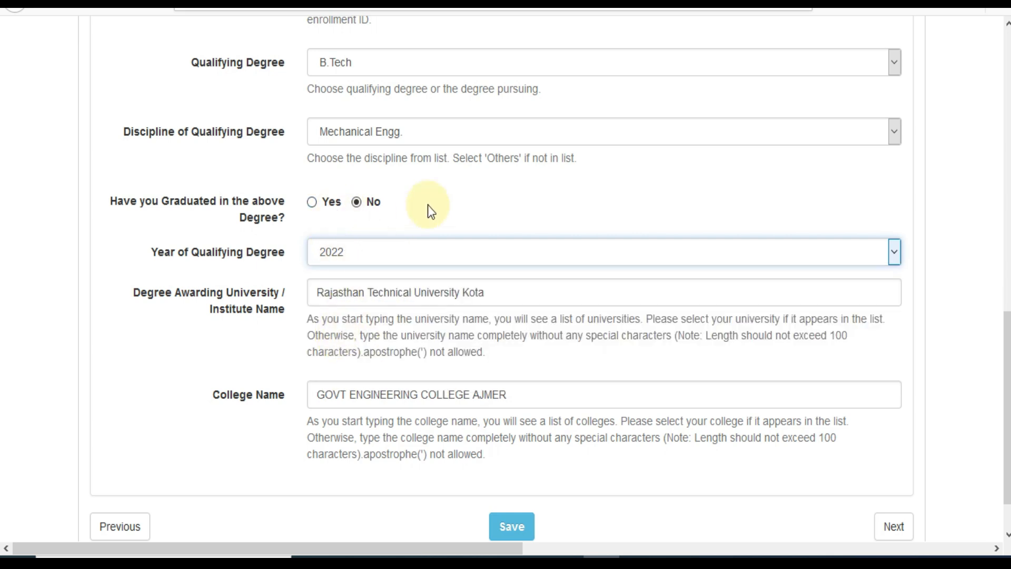
click(401, 252)
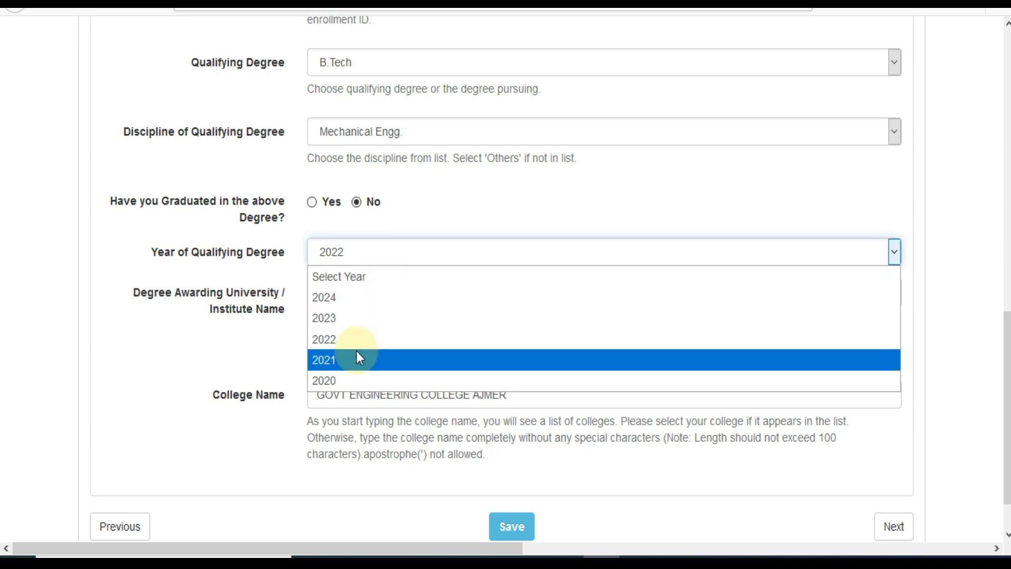
click(442, 185)
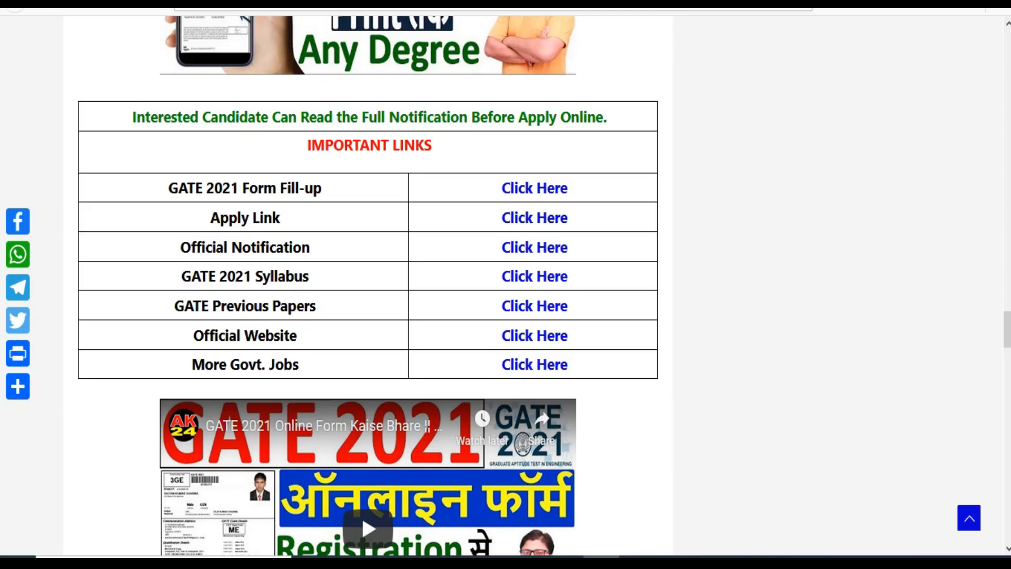
Step: Switch to the GATE 2021 information page and examine the Eligibility Criteria table for each degree's expected year
drag(1007, 329, 1000, 203)
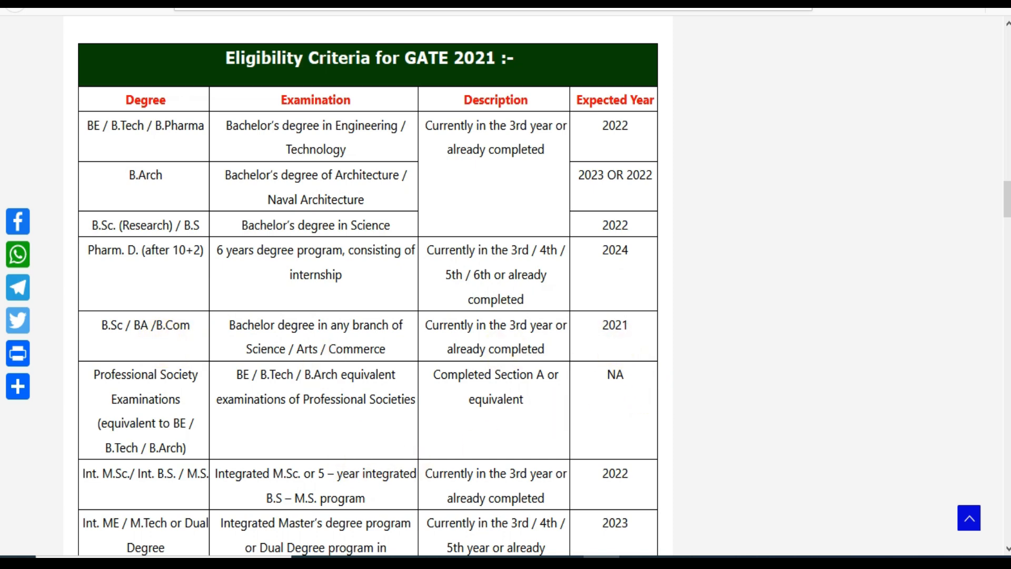
scroll(1007, 205, down, 2)
scroll(368, 284, down, 5)
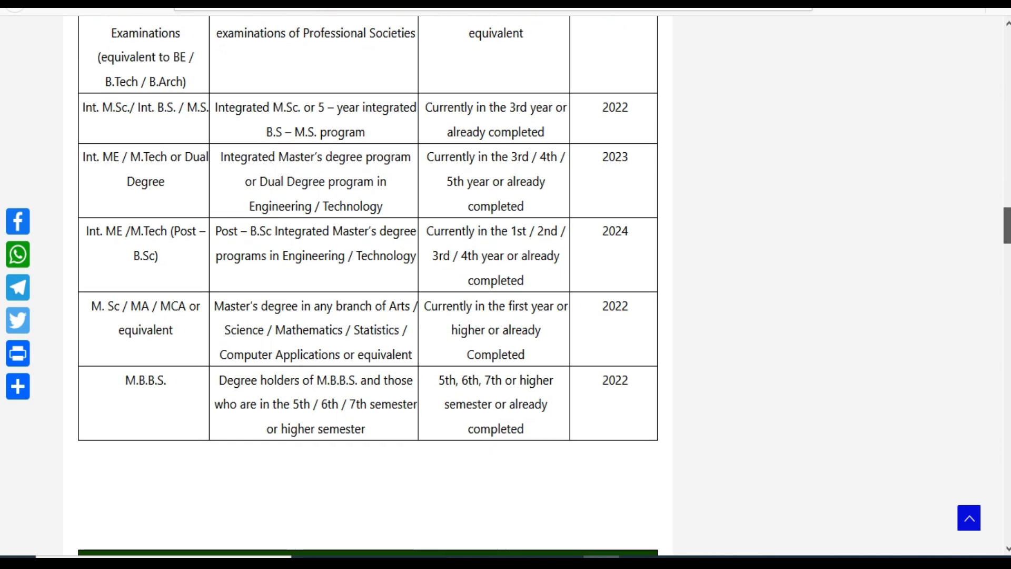
scroll(369, 284, up, 8)
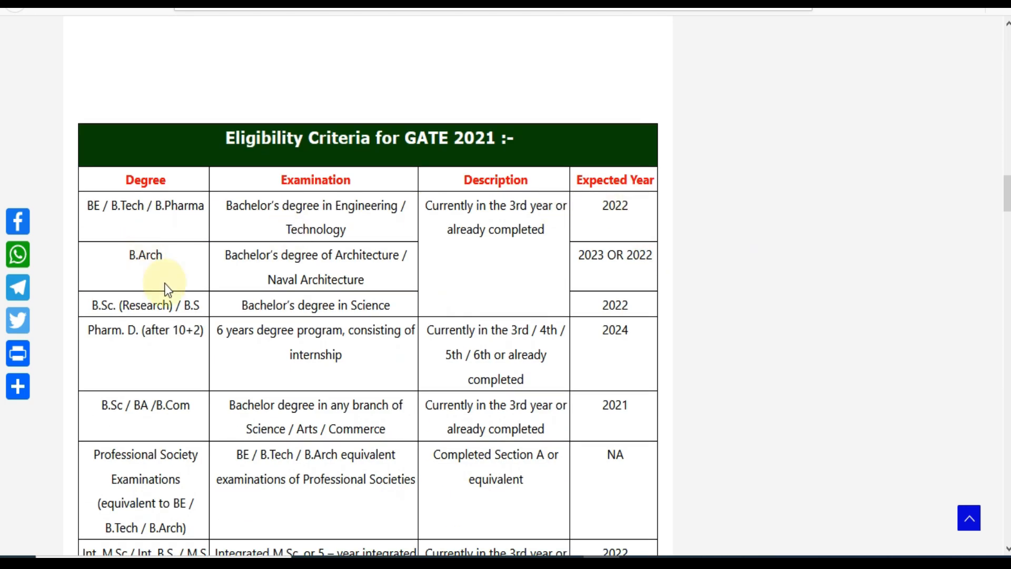
drag(1007, 193, 1007, 221)
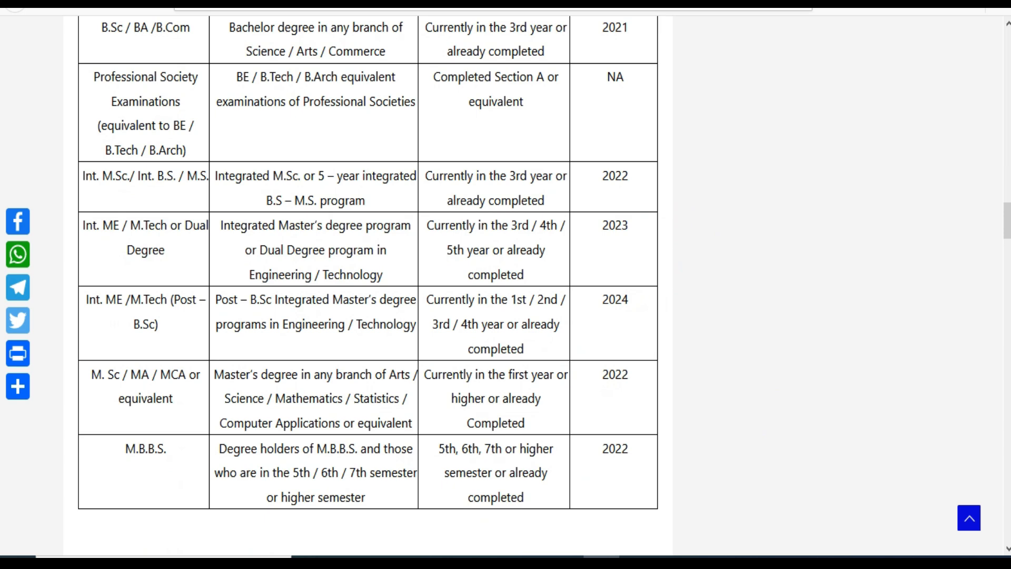
drag(1007, 221, 1007, 198)
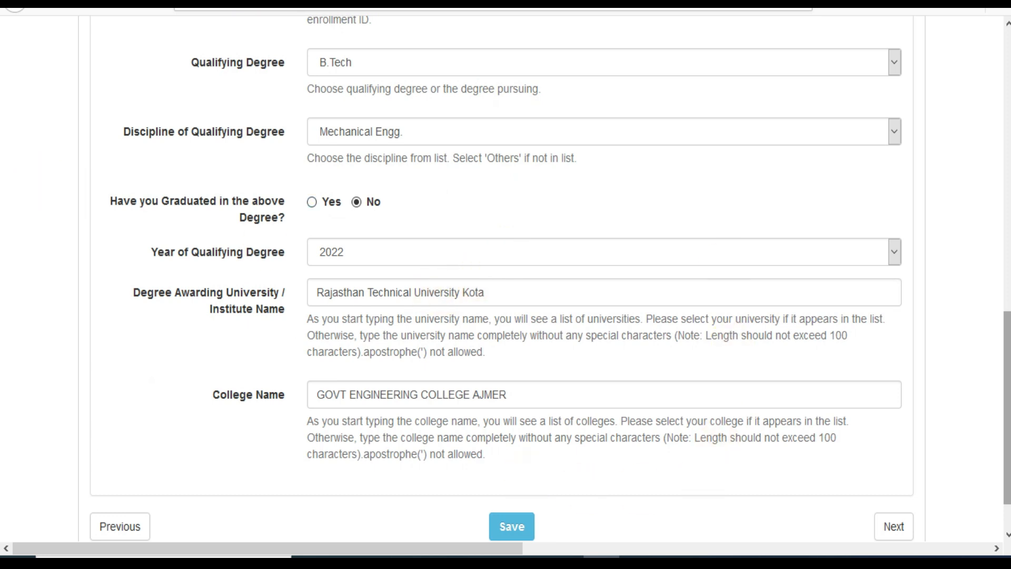
Step: Move on to the Upload Documents section and check the uploaded photograph, signature and photo ID
scroll(550, 279, up, 1)
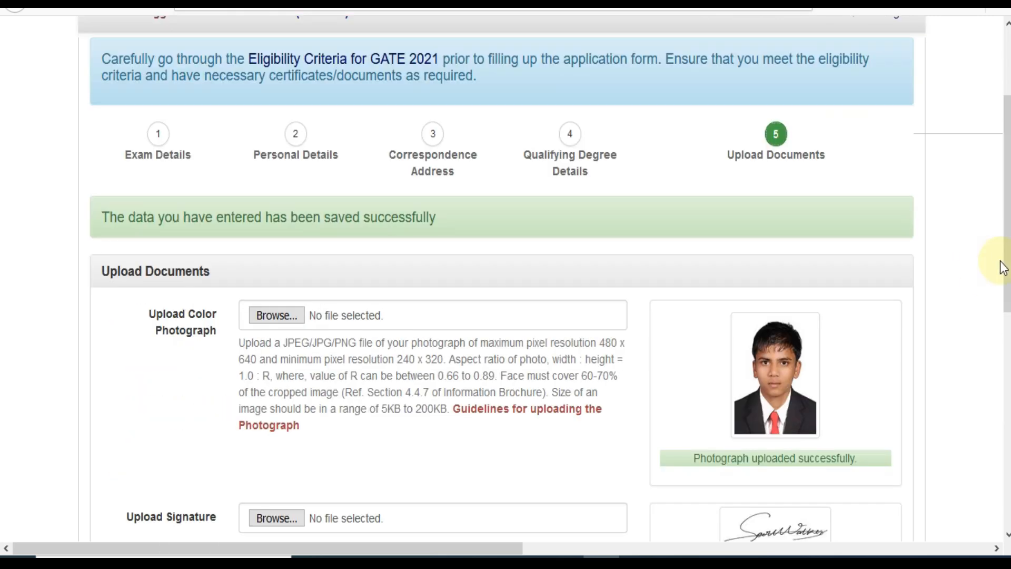
scroll(1002, 267, down, 3)
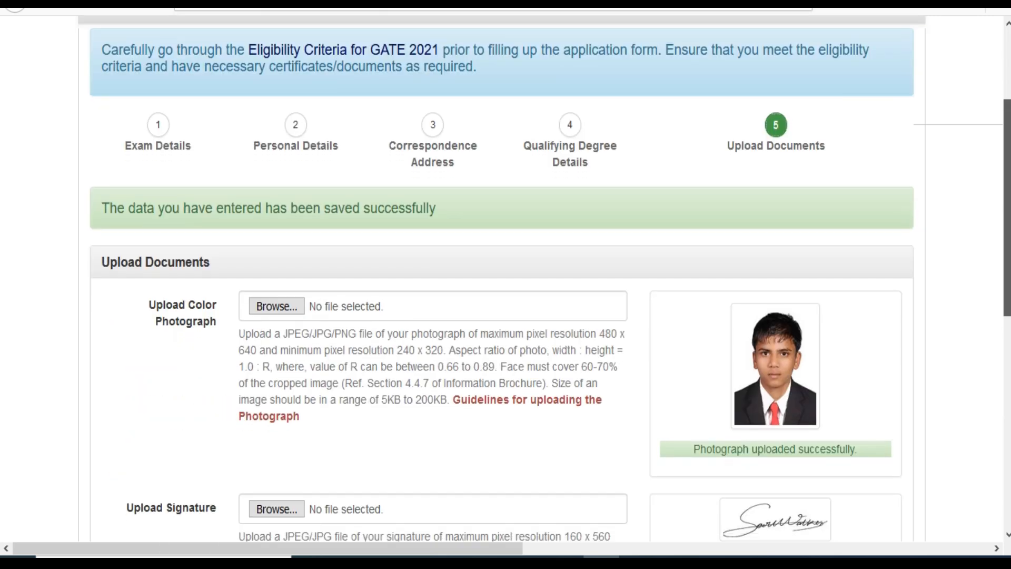
scroll(997, 309, down, 1)
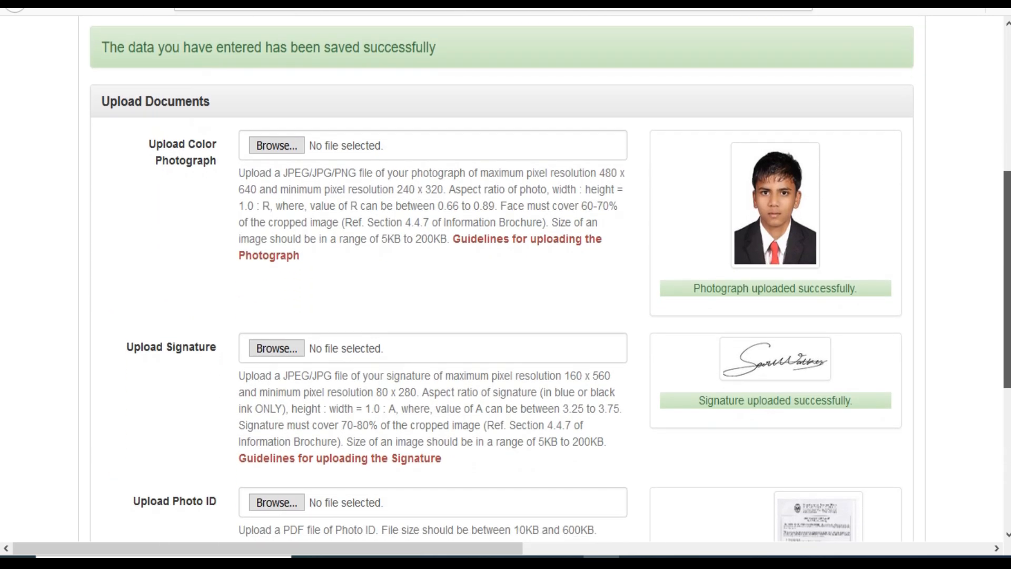
scroll(997, 309, down, 1)
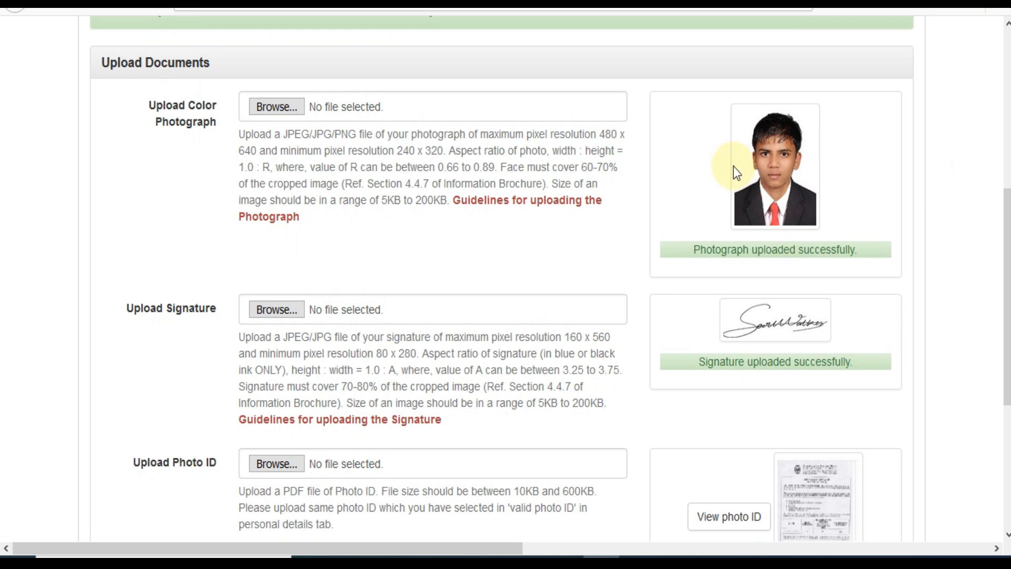
scroll(813, 340, down, 1)
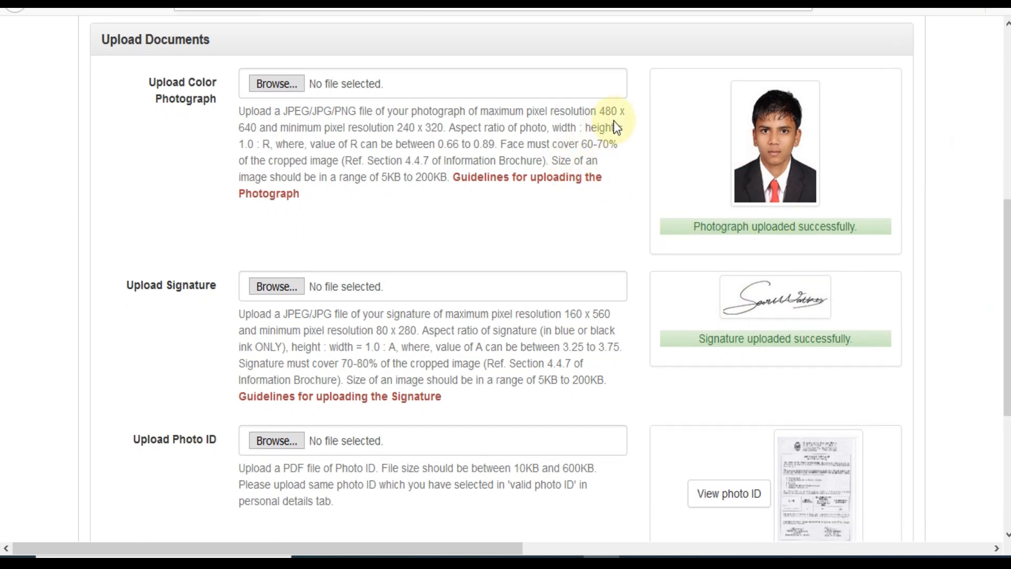
Step: Examine the maximum and minimum pixel resolution requirements for the photograph and the signature
drag(602, 111, 252, 124)
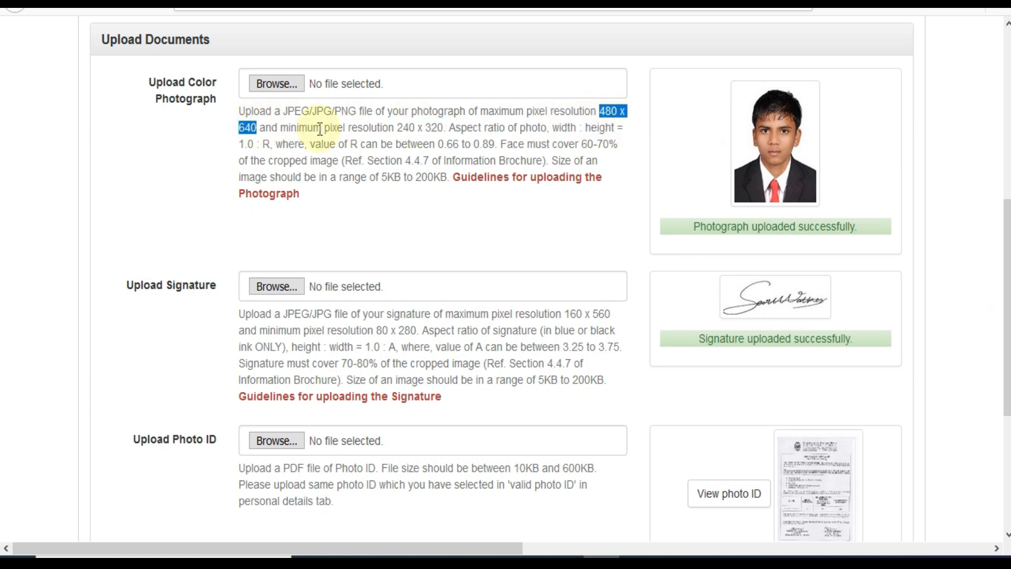
drag(394, 128, 415, 128)
click(441, 137)
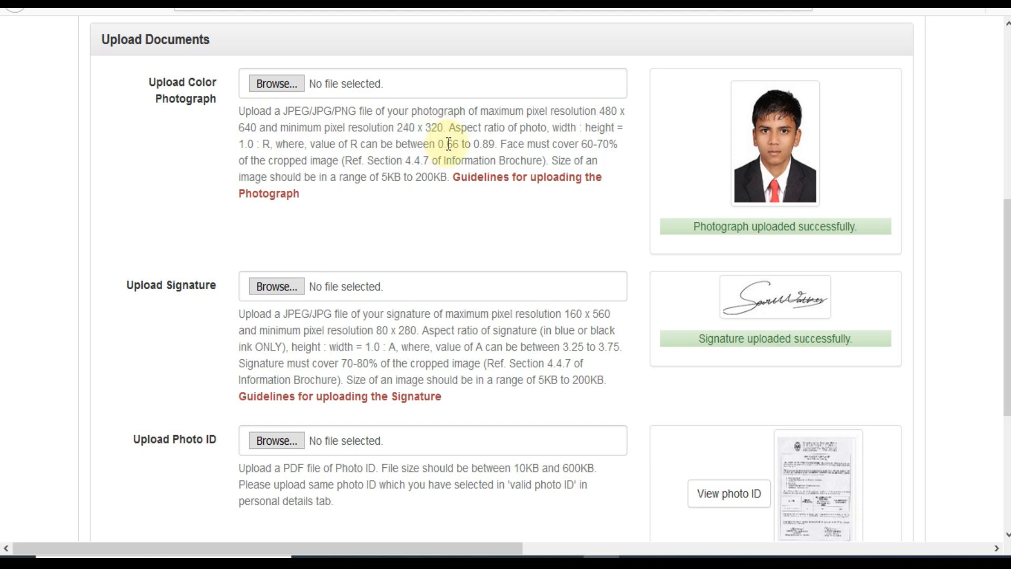
drag(564, 314, 611, 314)
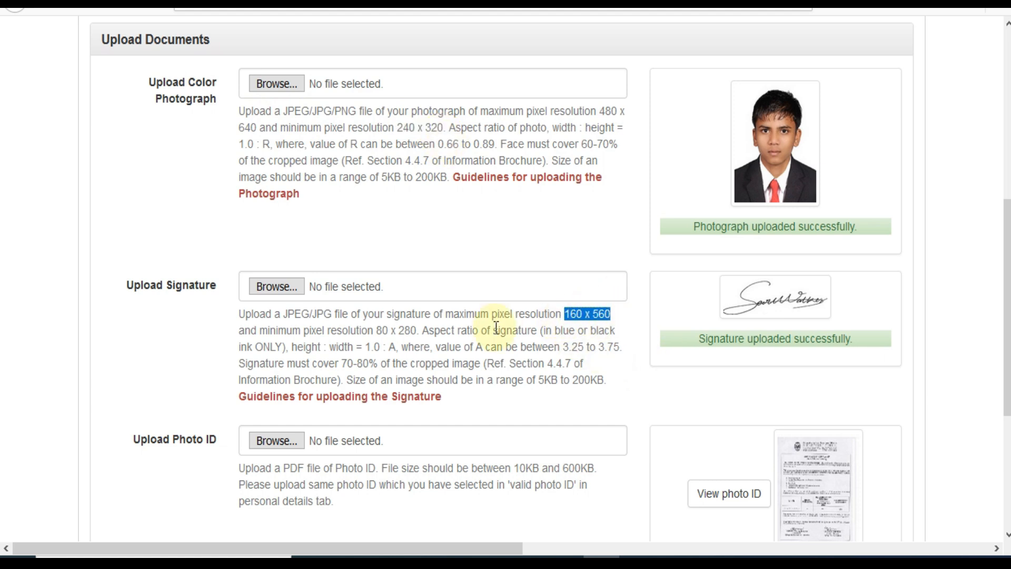
drag(375, 330, 419, 330)
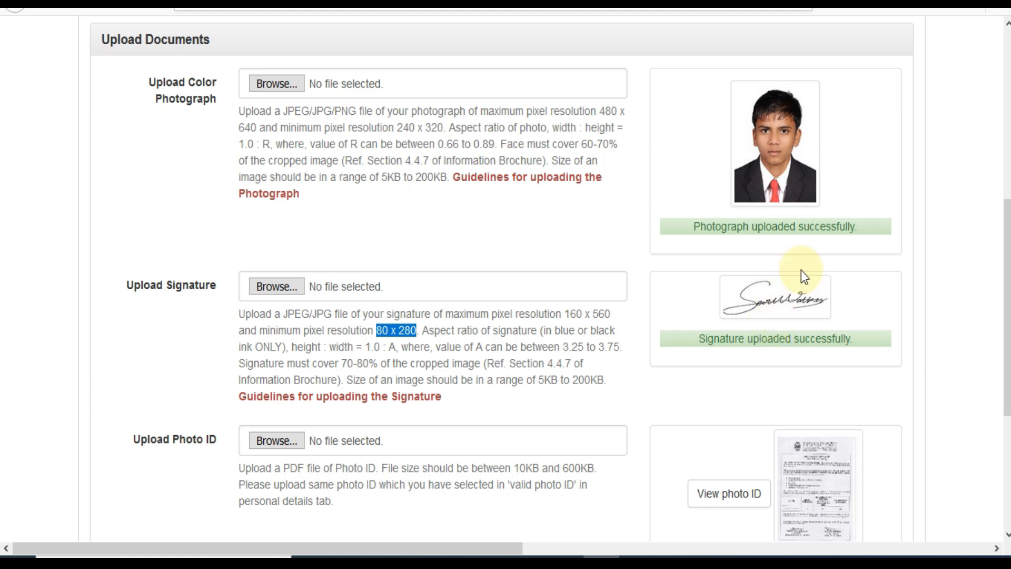
Step: View the signature image in Paint, and try to crop the full-size signature in the form before cancelling the crop
key(alt+Tab)
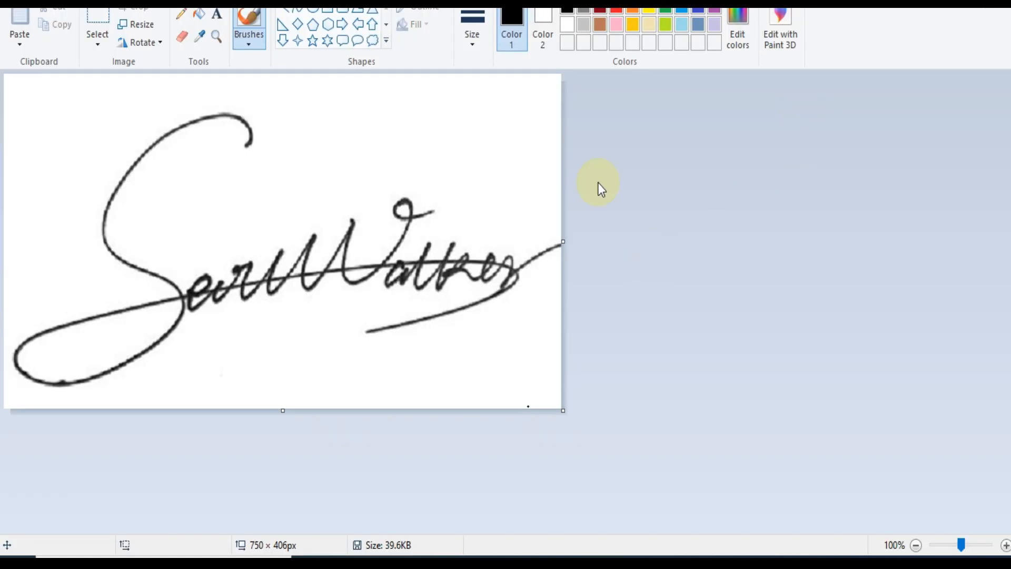
key(alt+Tab)
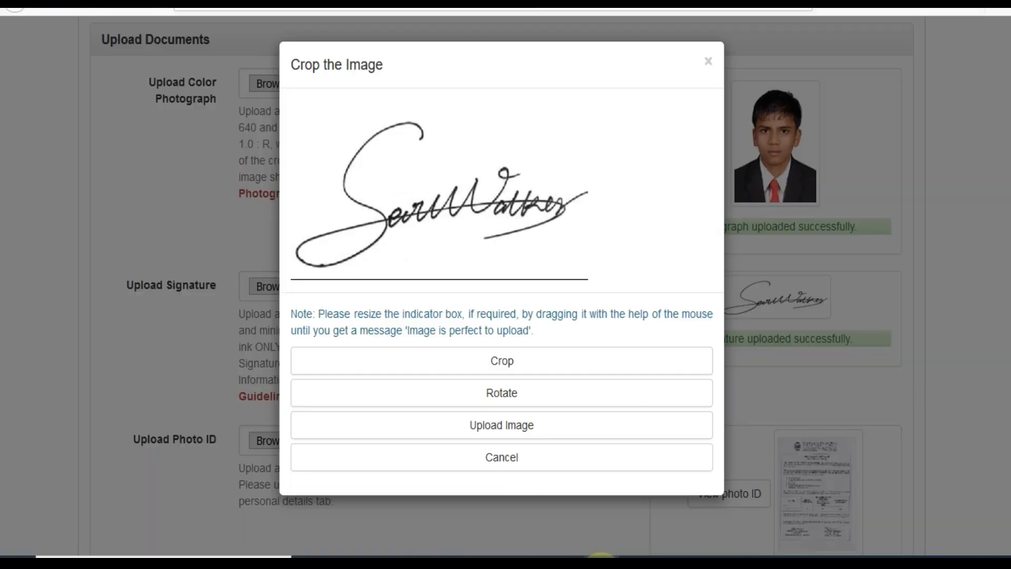
click(506, 362)
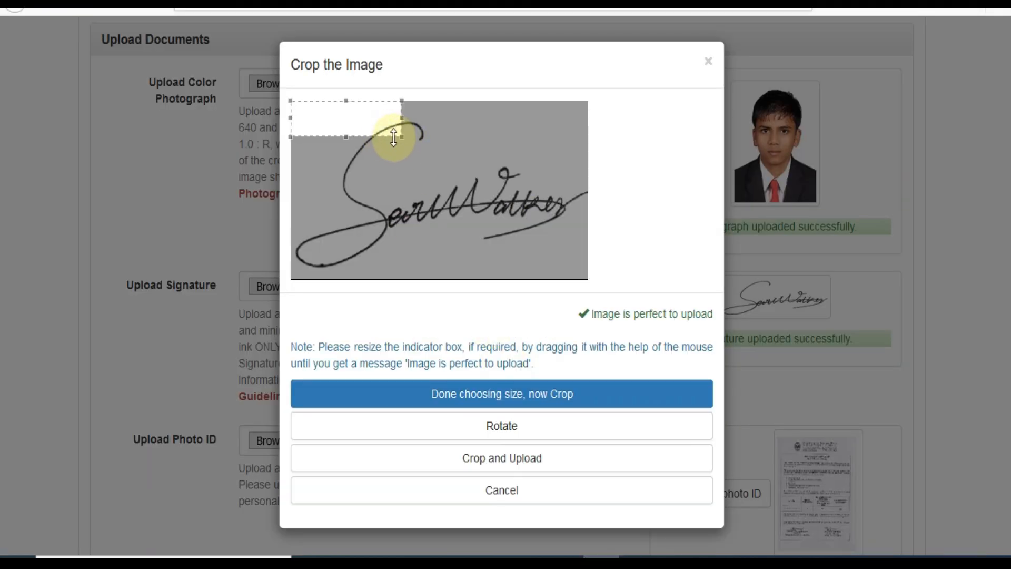
mouse_move(406, 141)
mouse_down()
mouse_move(524, 232)
mouse_move(430, 190)
mouse_move(395, 153)
mouse_move(492, 226)
mouse_move(565, 259)
mouse_up()
click(524, 231)
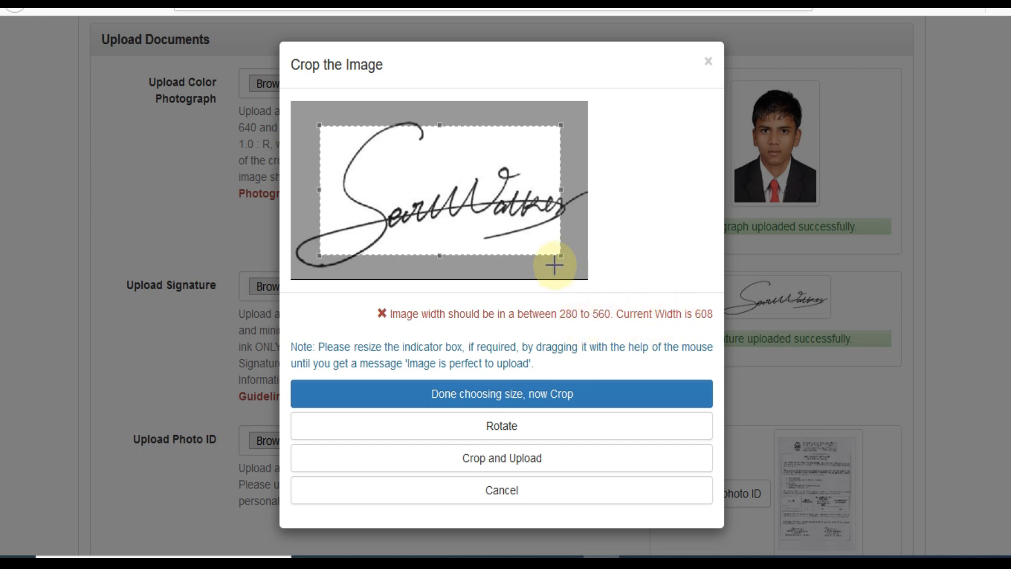
drag(561, 256, 431, 162)
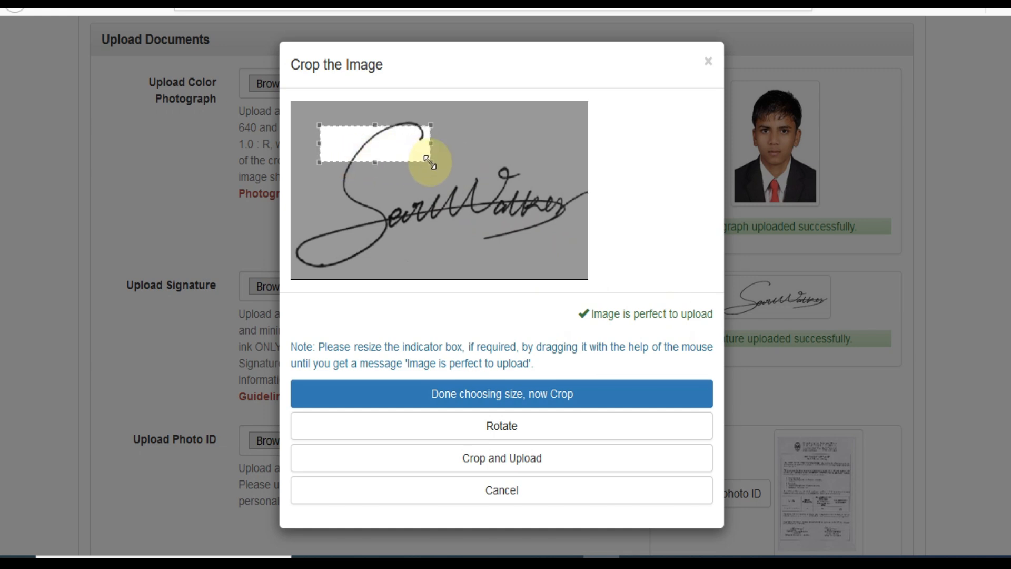
click(503, 495)
Step: Switch to Paint and resize the signature image to 200 pixels horizontally and 100 pixels vertically, without maintaining the aspect ratio
click(705, 565)
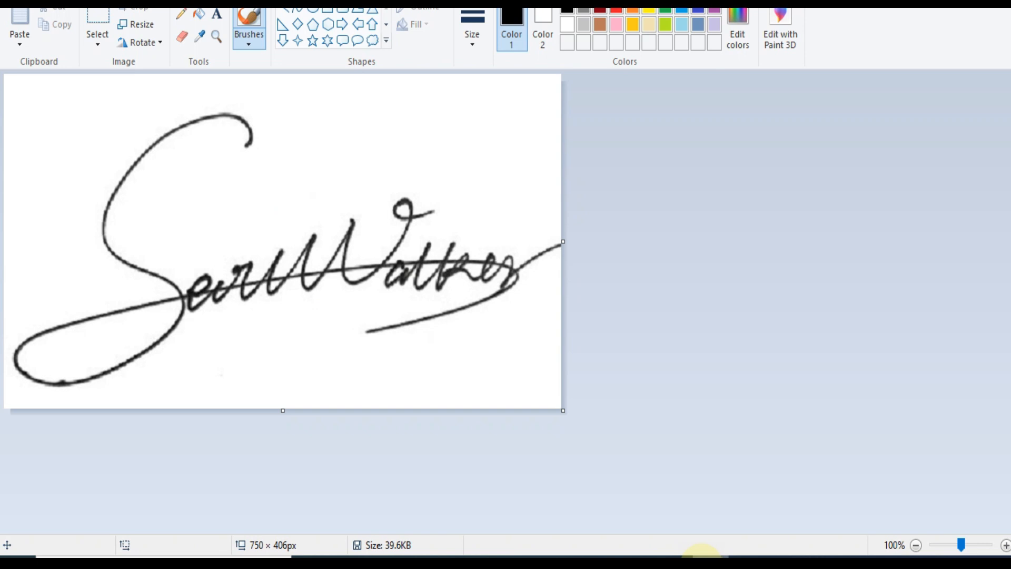
click(133, 26)
drag(133, 27, 756, 157)
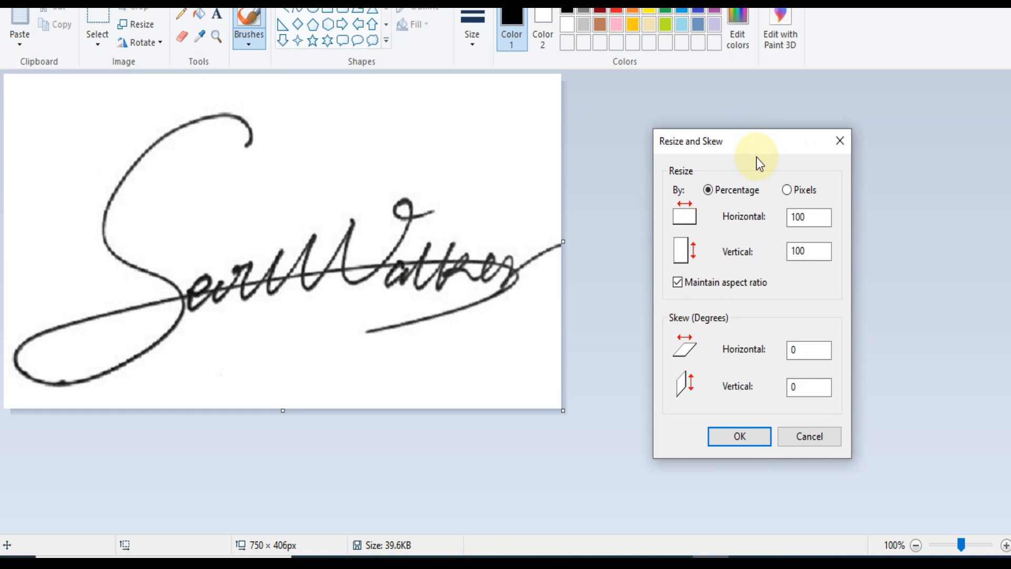
click(786, 192)
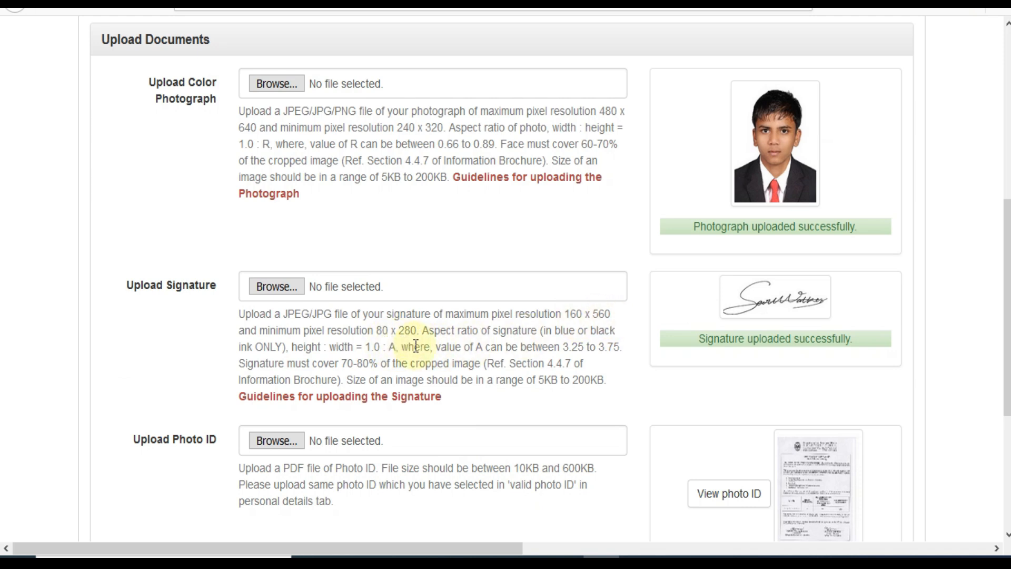
click(711, 556)
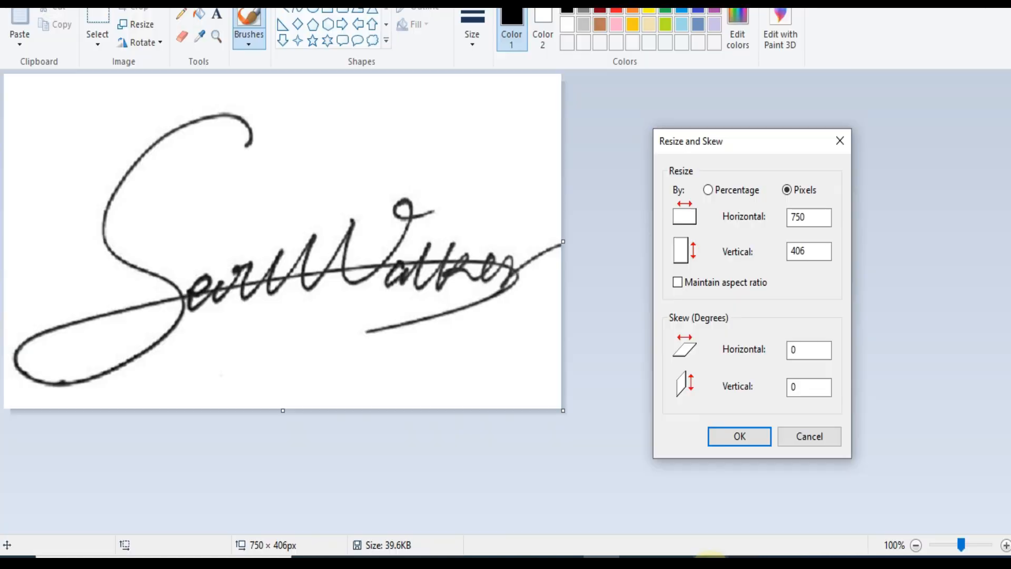
click(814, 219)
click(812, 217)
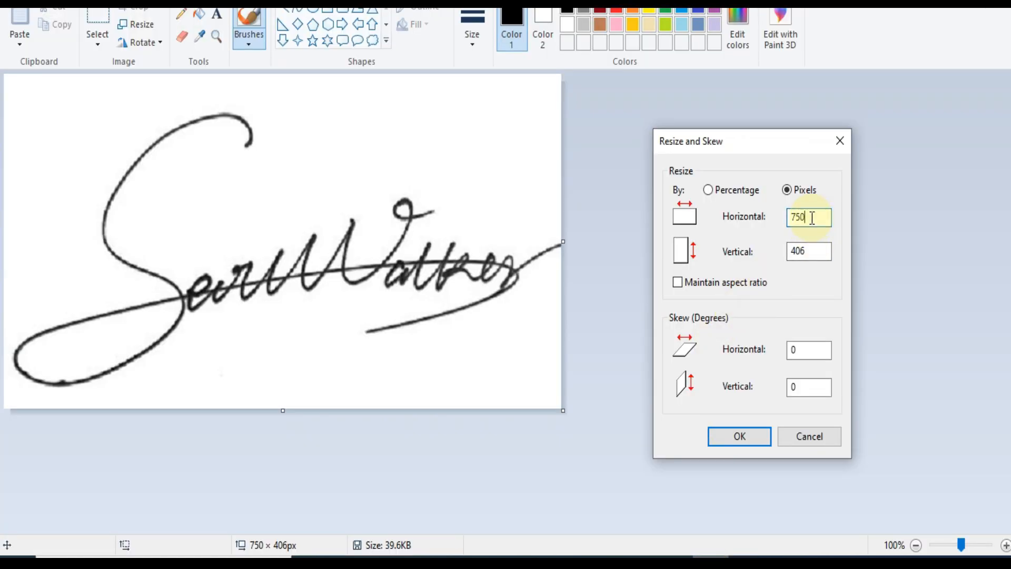
drag(822, 219, 788, 224)
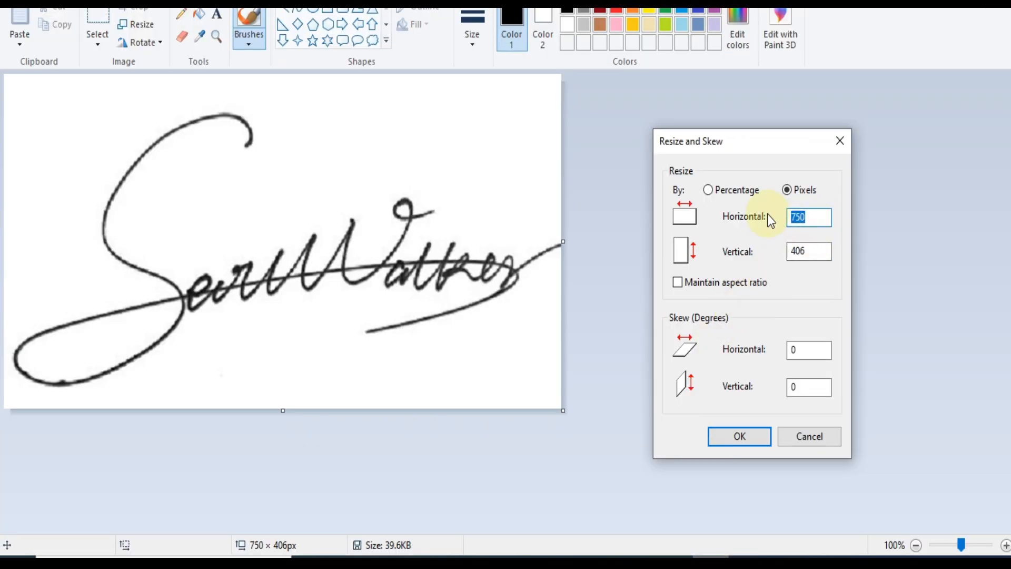
text(200)
click(813, 253)
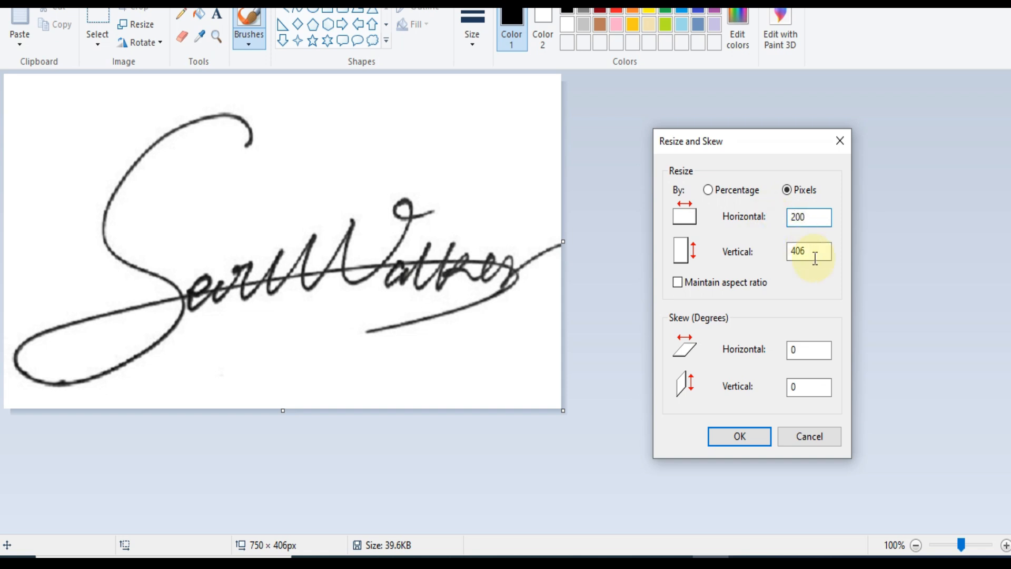
drag(814, 251, 778, 254)
text(100)
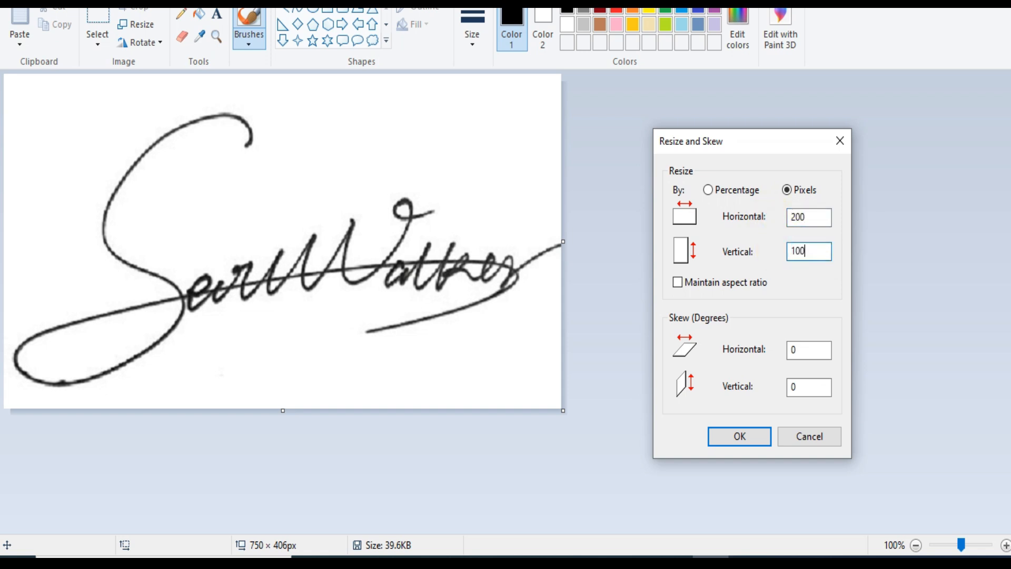
click(740, 436)
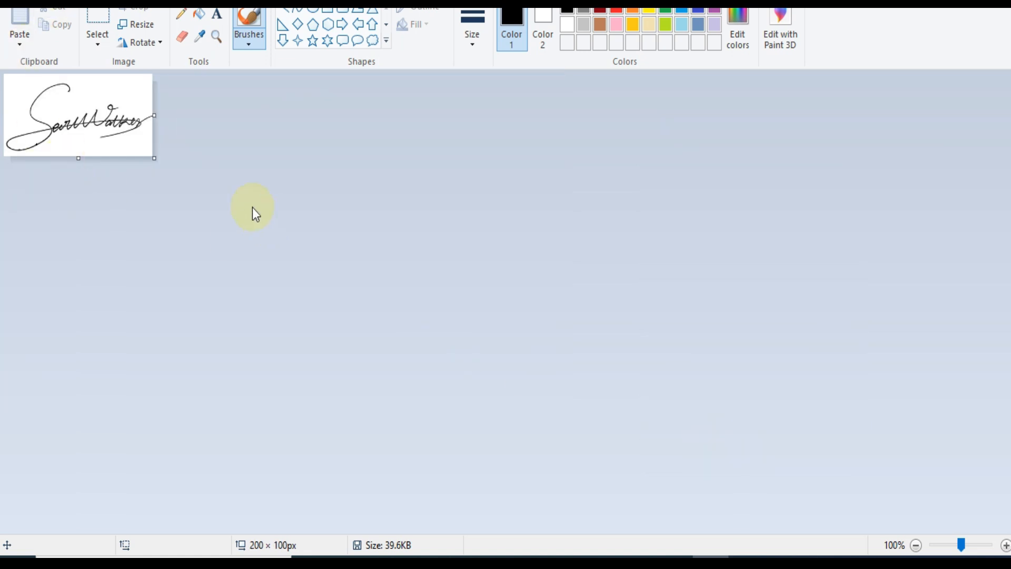
Step: Save the resized signature to its existing image file
click(16, 2)
mouse_move(39, 128)
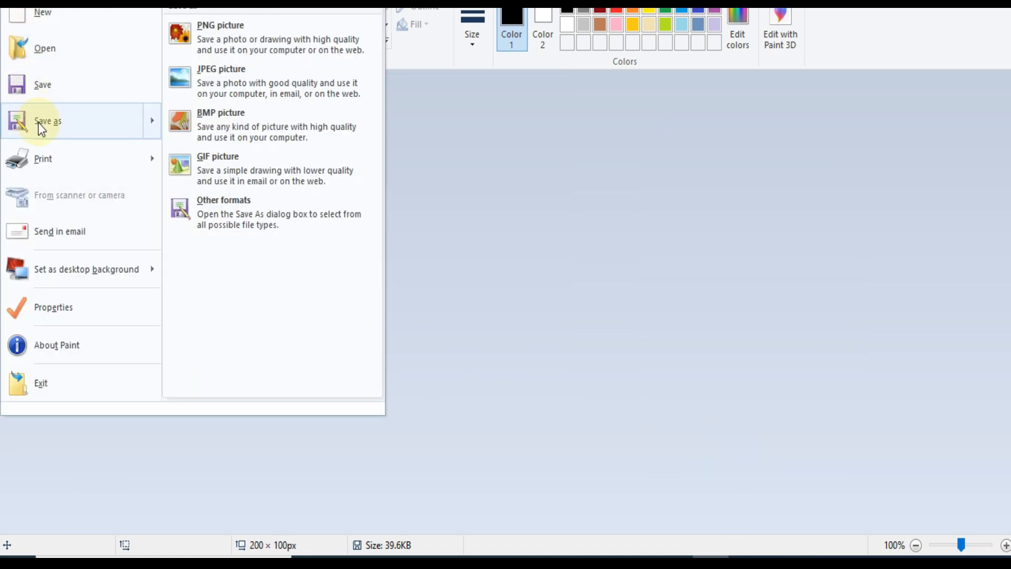
click(71, 90)
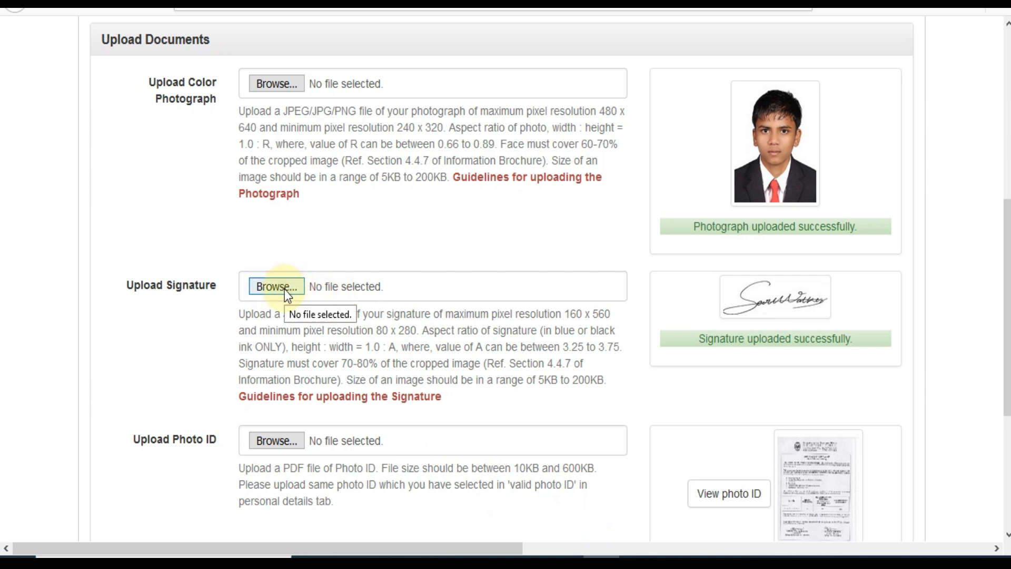
Step: Choose the resized signature for upload in the application form, fit the crop box around the whole signature within the allowed aspect ratio, and upload it
click(279, 287)
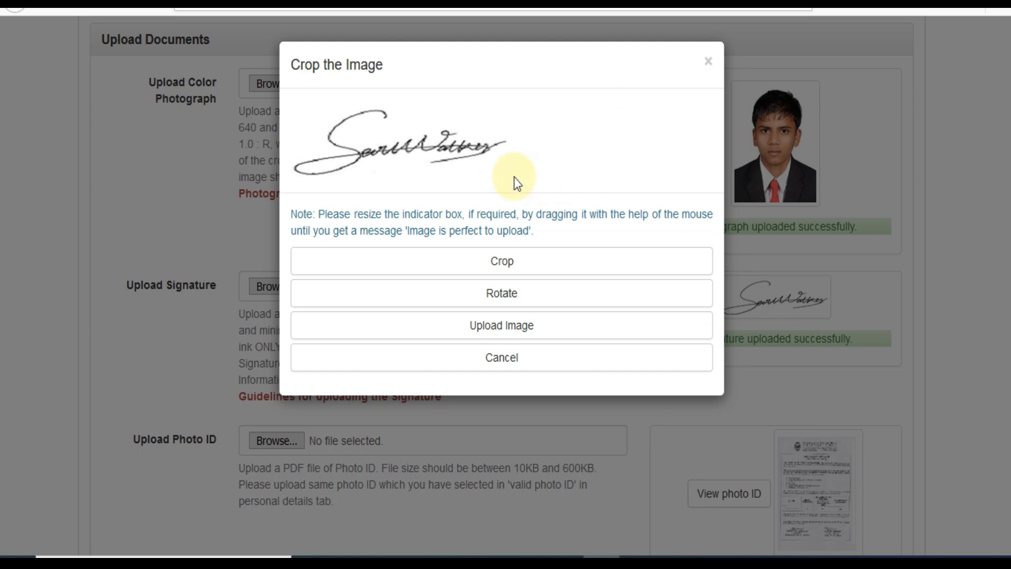
click(509, 267)
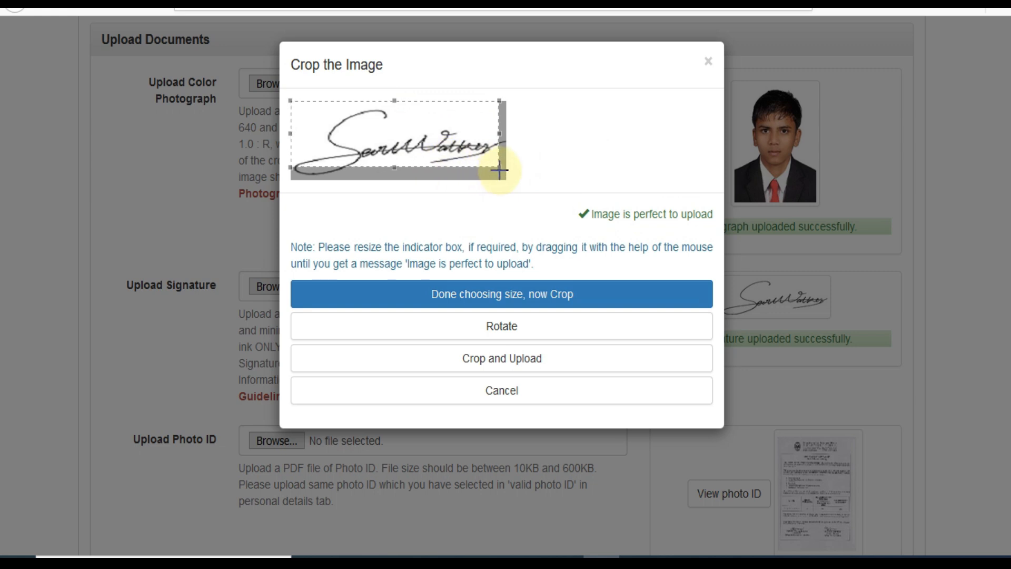
drag(499, 167, 501, 173)
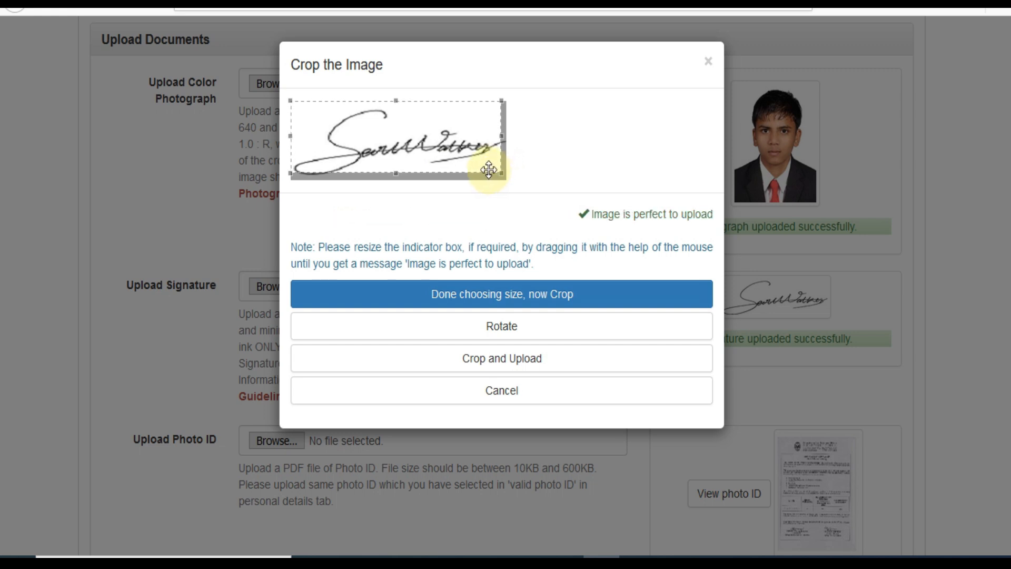
drag(488, 170, 485, 174)
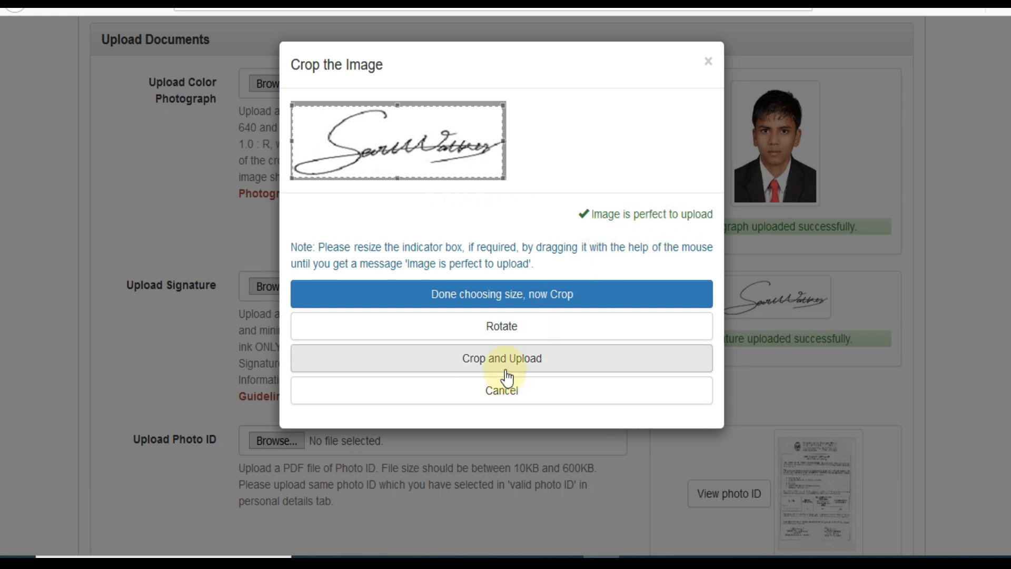
drag(398, 106, 397, 100)
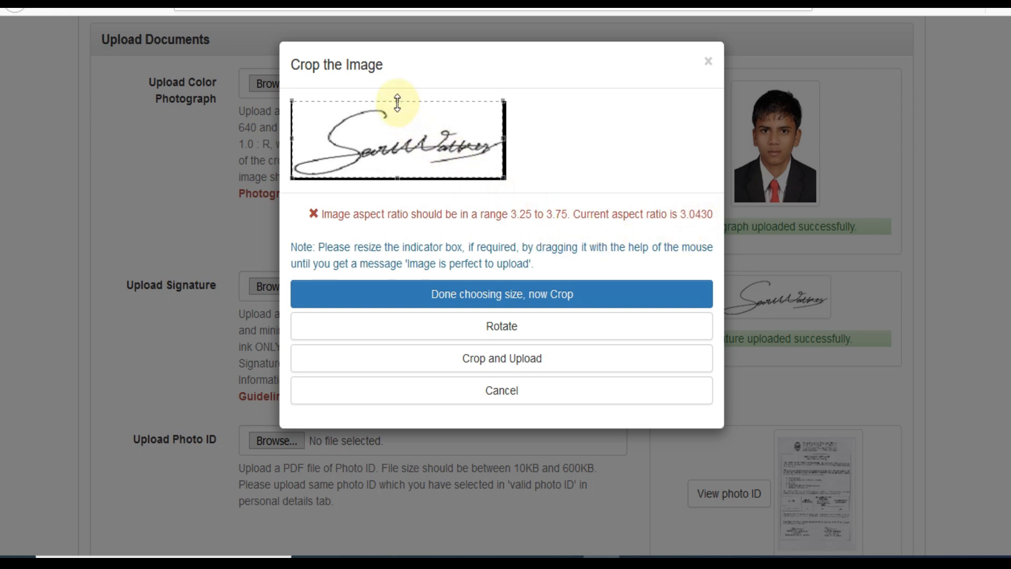
drag(398, 100, 398, 104)
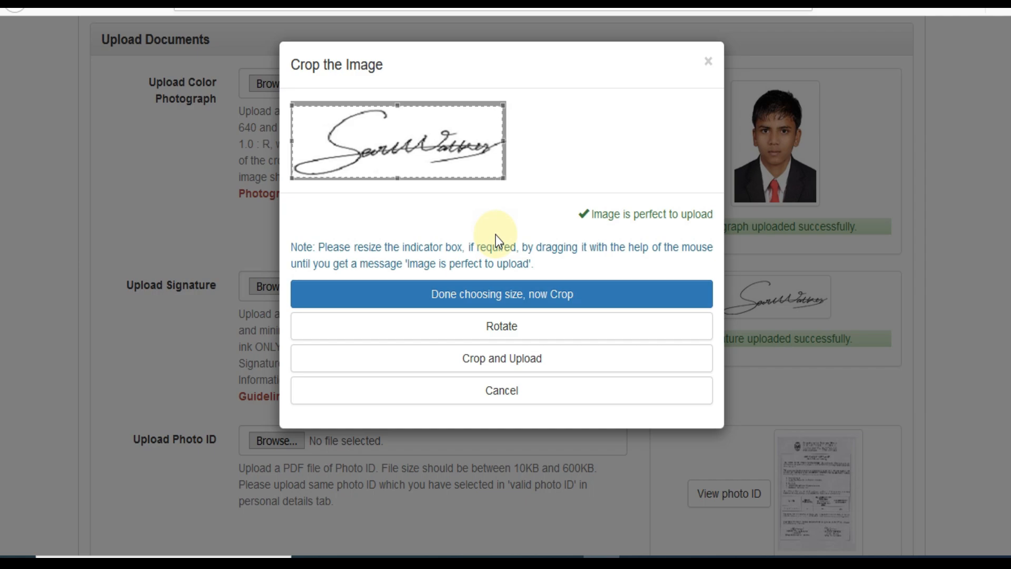
click(502, 360)
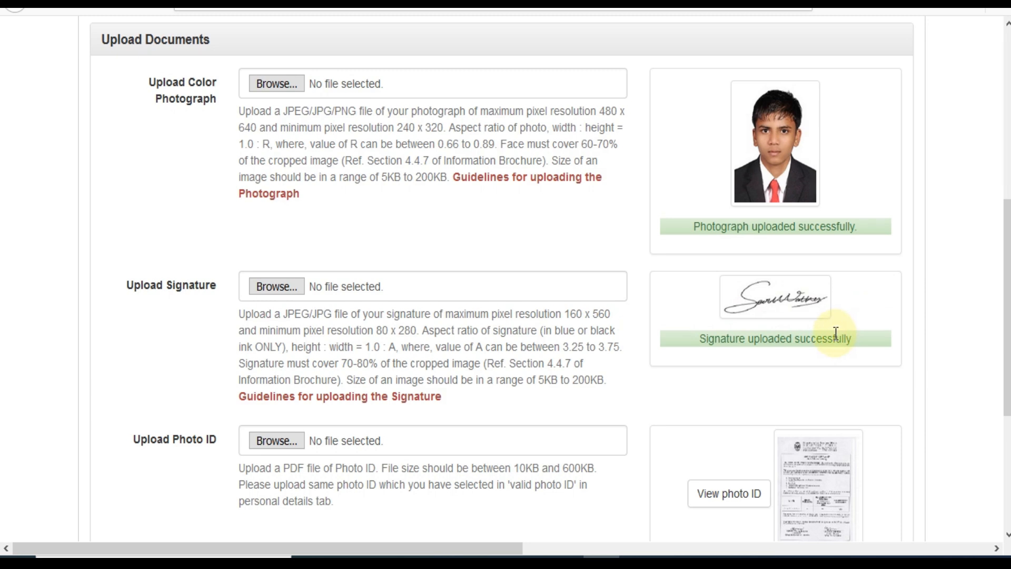
Step: Check the remaining upload fields, and switch to the GATE 2021 Online Form page on Job Rasta to view its beginning
scroll(929, 463, down, 5)
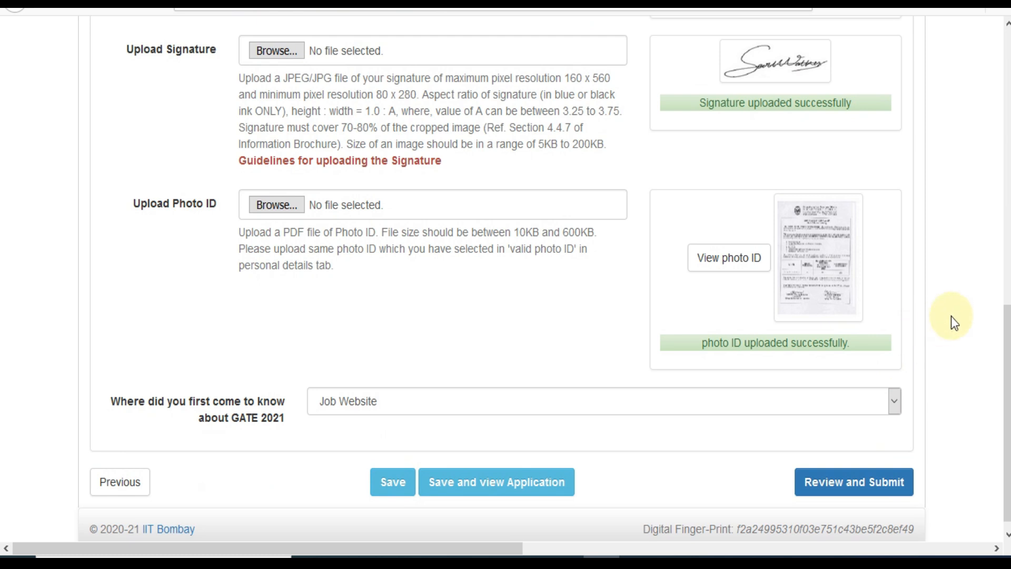
drag(1006, 326, 1006, 135)
drag(1006, 211, 1007, 193)
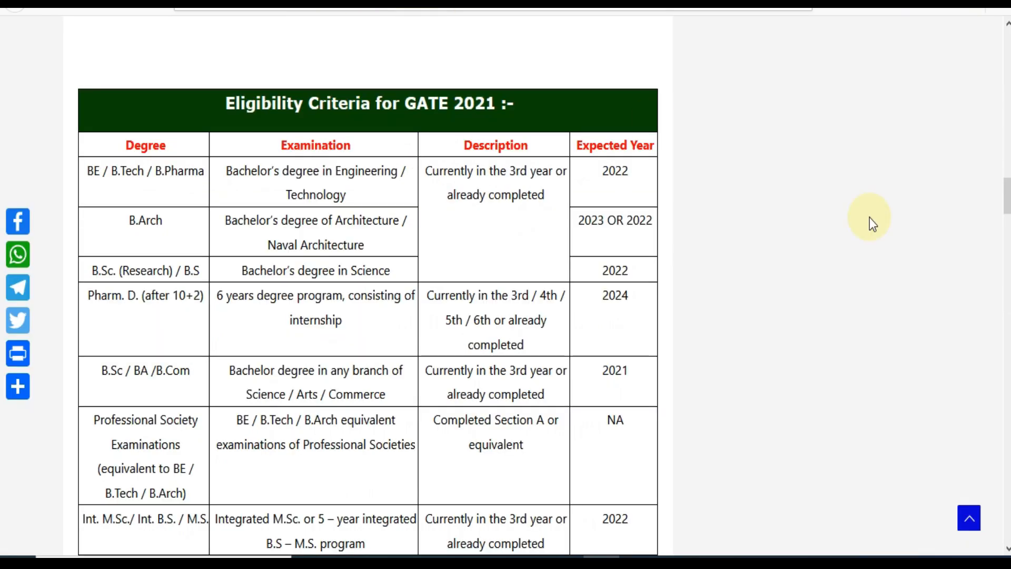
drag(1006, 189, 1007, 35)
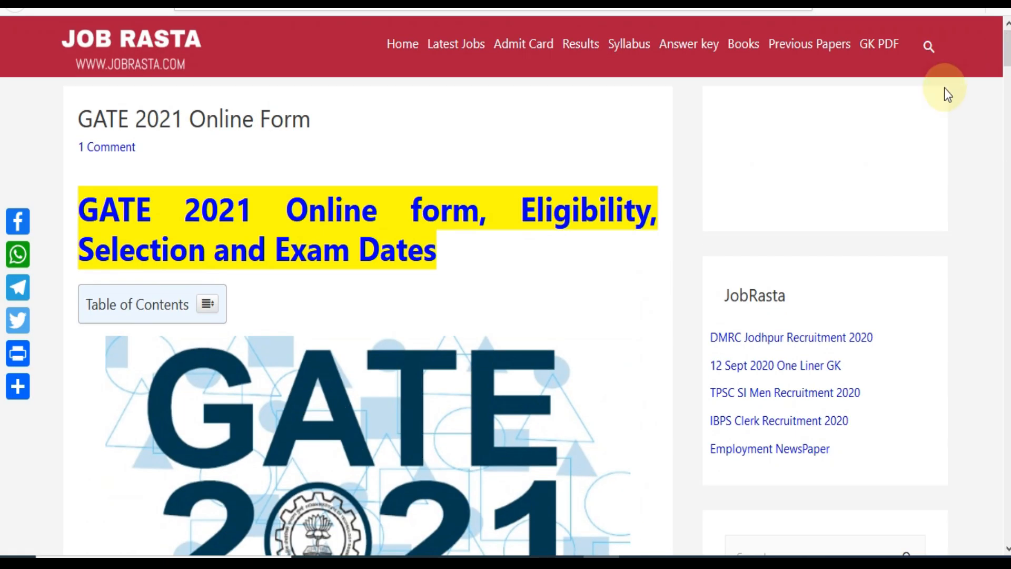